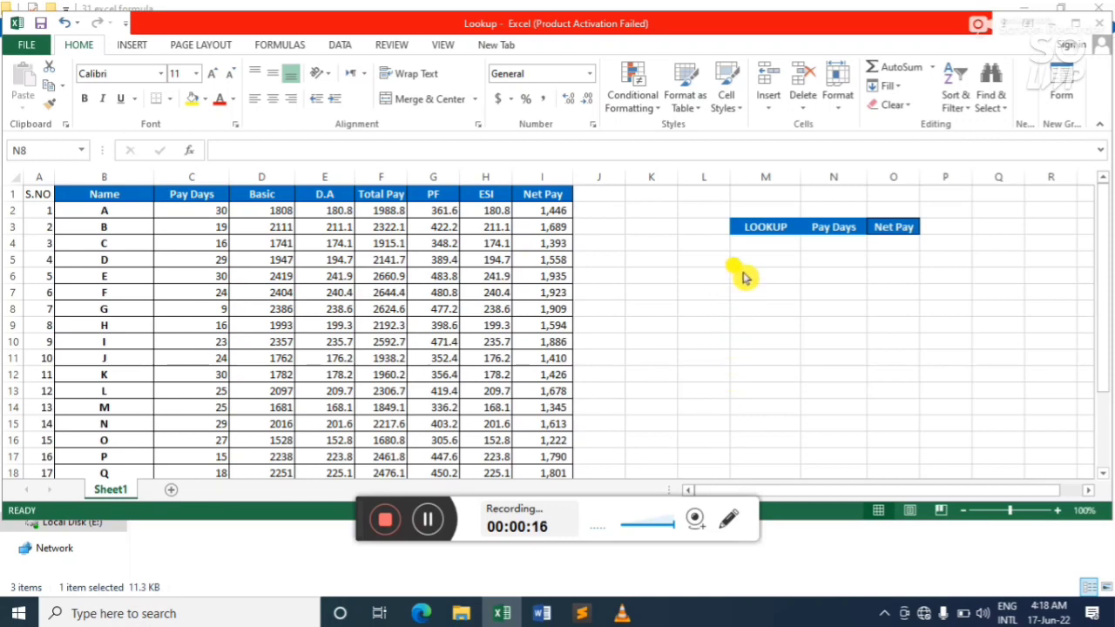
Set cell M4's list data validation source to the names in B2:B23, replacing the existing source
left_click(770, 241)
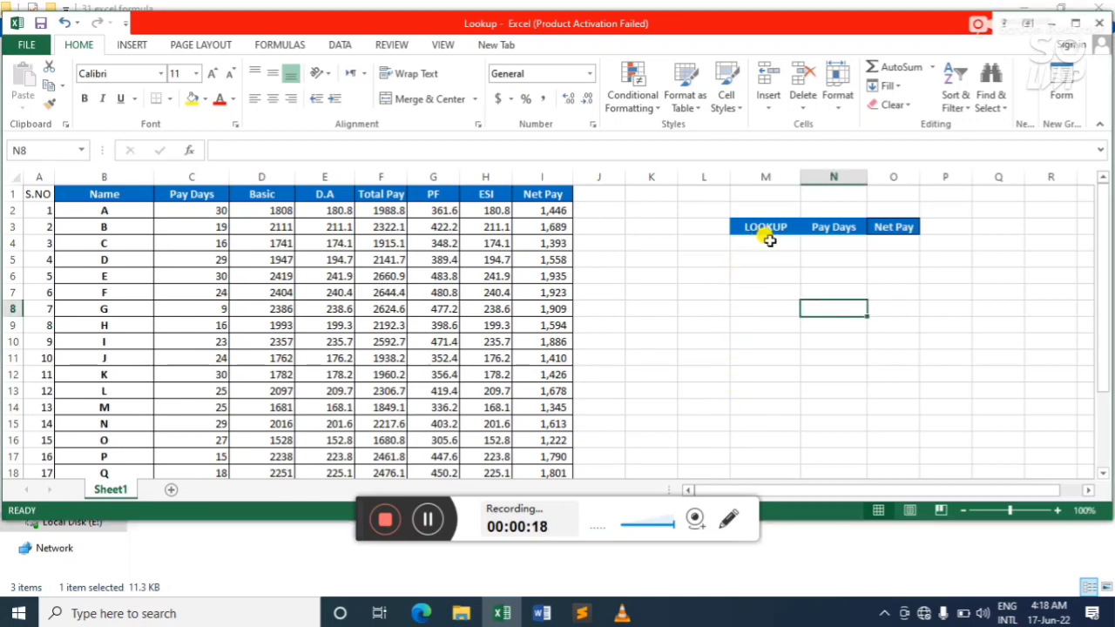
left_click(770, 240)
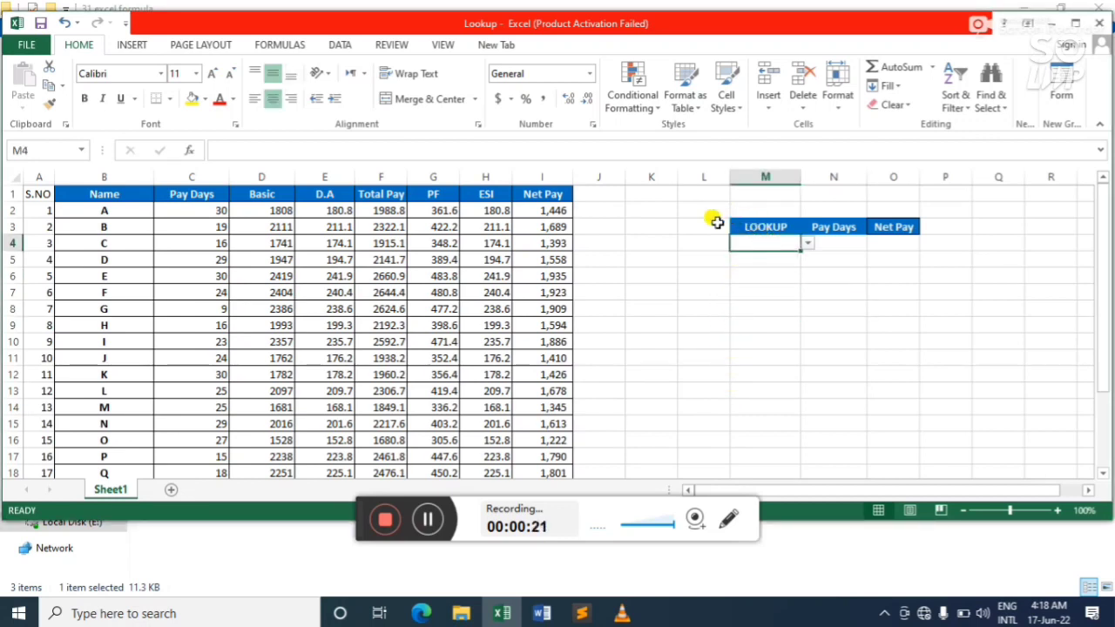
left_click(327, 47)
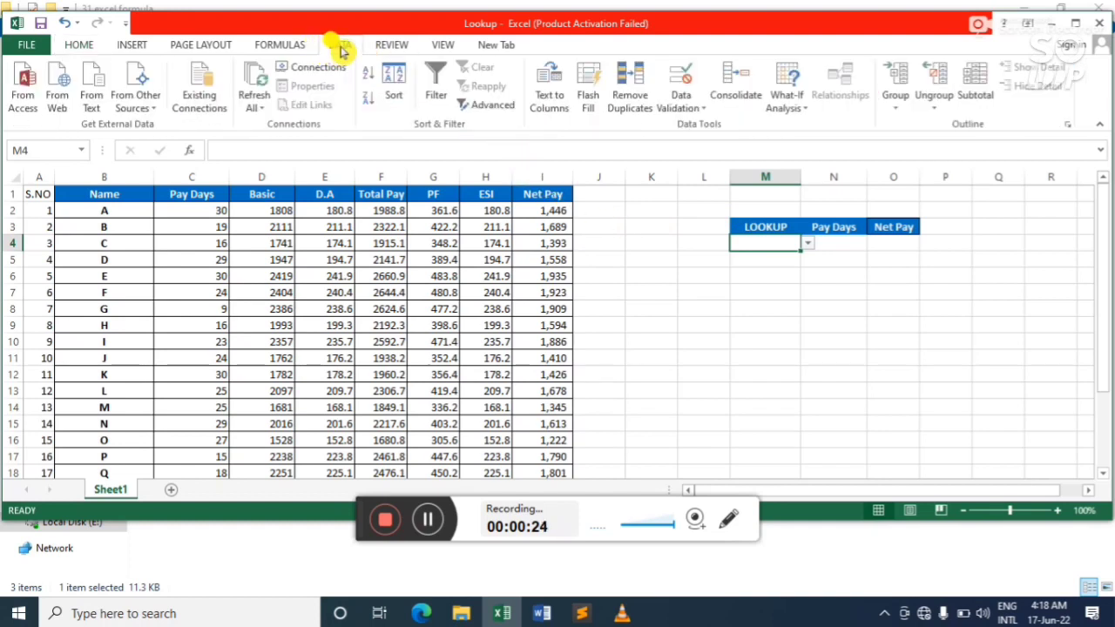
left_click(679, 111)
left_click(685, 125)
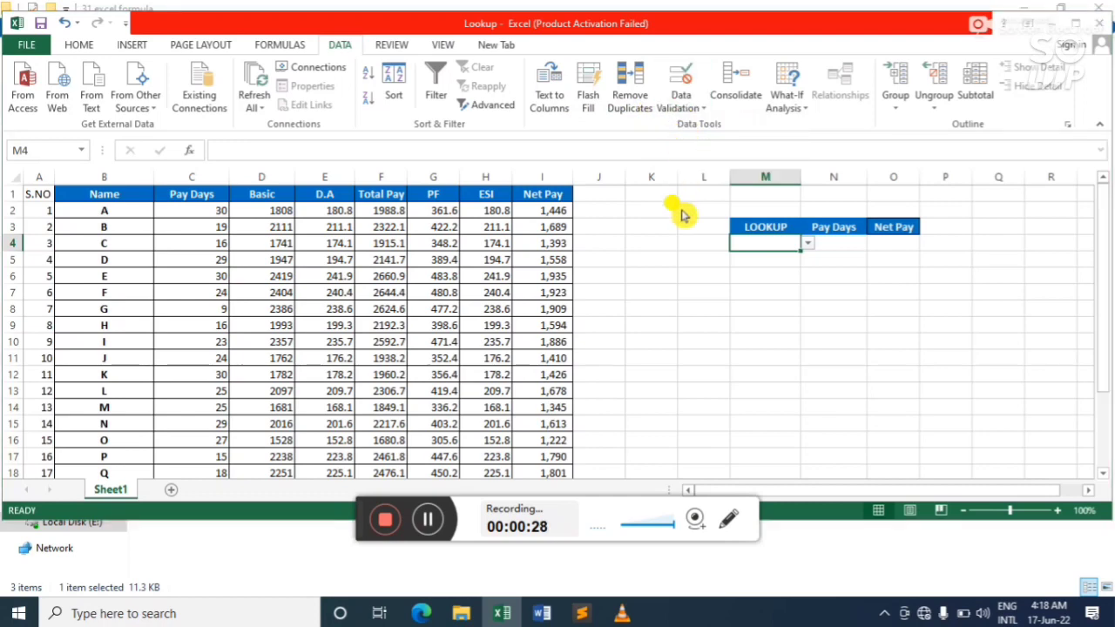
left_click(634, 396)
key("BackSpace")
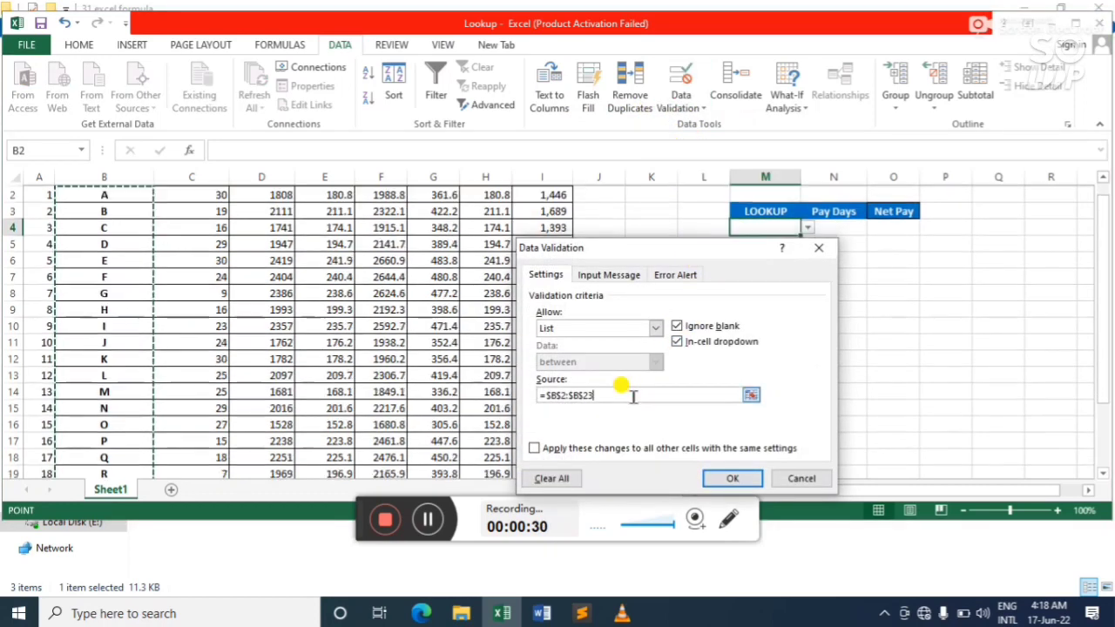
key("BackSpace")
key("BackSpace")
key("BackSpace")
key("BackSpace")
key("BackSpace")
key("BackSpace")
key("BackSpace")
key("BackSpace")
key("BackSpace")
key("BackSpace")
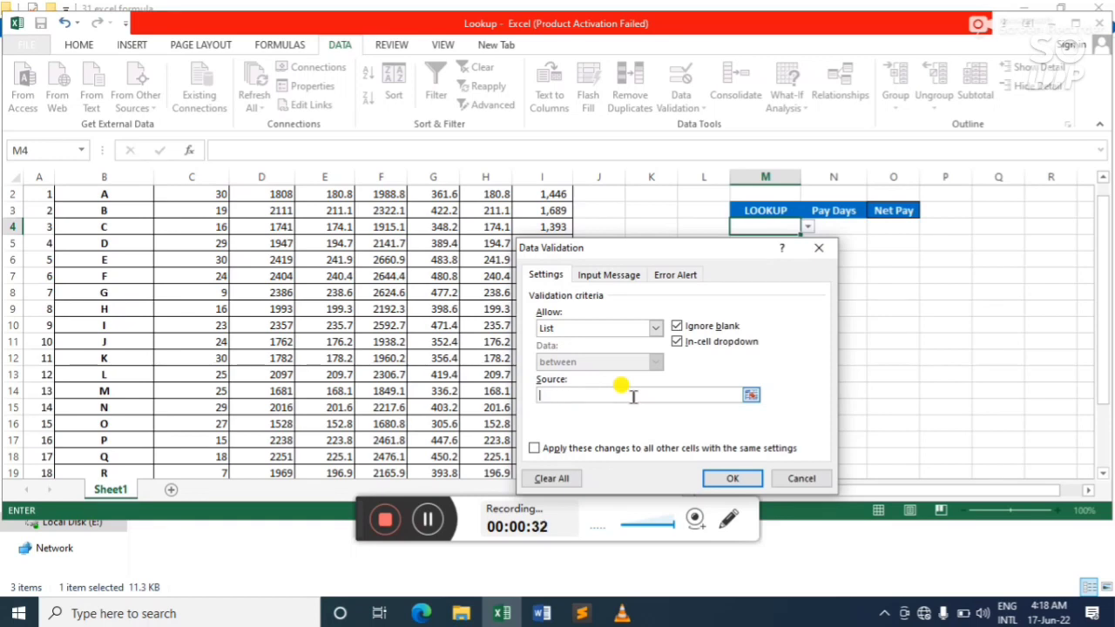
left_click(99, 192)
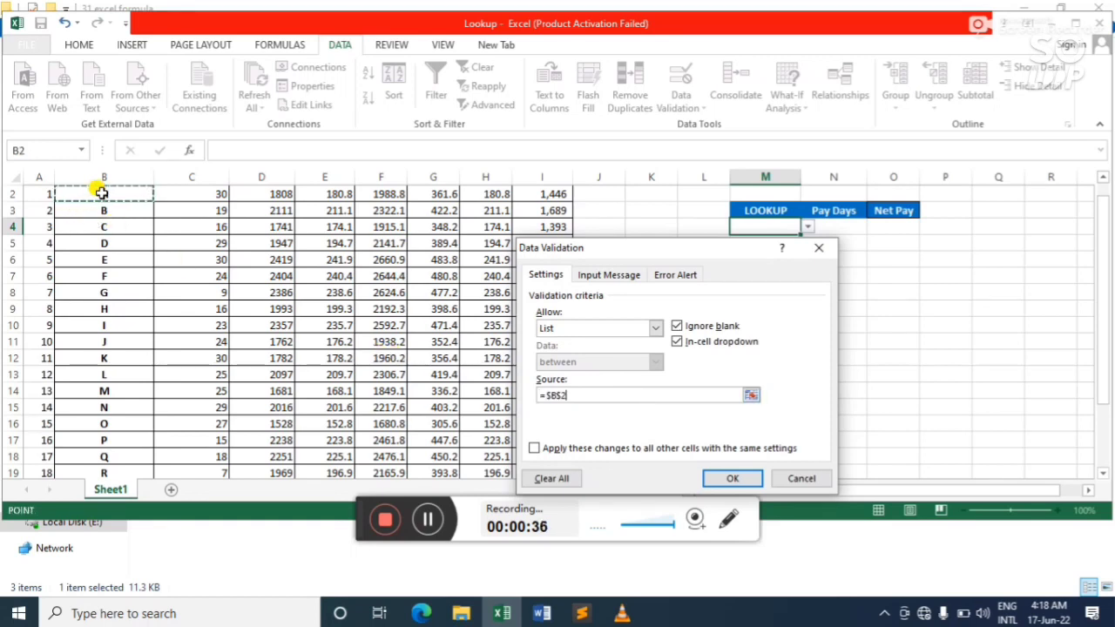
mouse_move(101, 193)
left_mouse_down()
mouse_move(103, 470)
mouse_move(101, 192)
left_mouse_up()
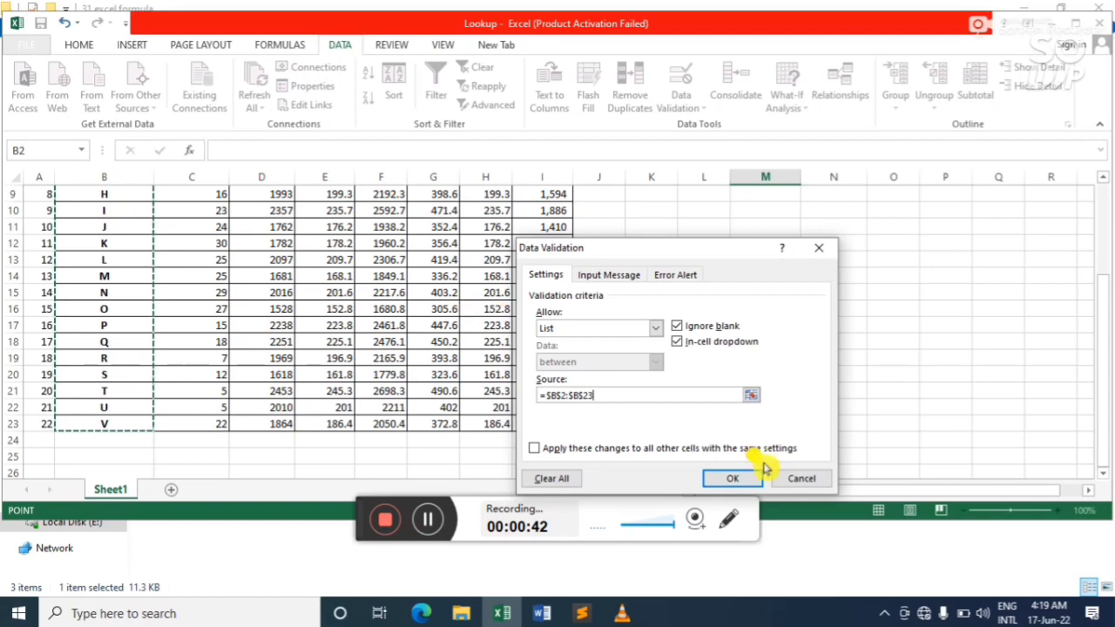
left_click(745, 475)
Examine the table's Pay Days and Basic entries and the formulas behind D.A, Total Pay, PF, ESI and Net Pay
left_click(556, 408)
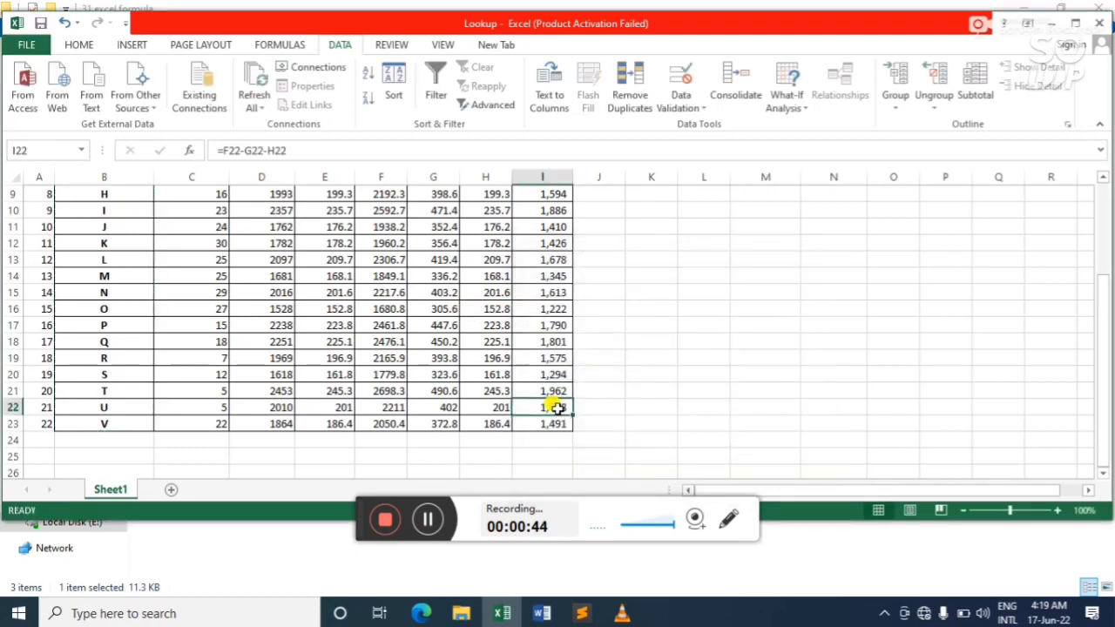
key("Up")
key("Up")
key("Up")
key("Up")
key("Up")
key("Up")
key("Up")
key("Up")
key("Up")
key("Up")
key("Up")
key("Up")
key("Up")
key("Up")
key("Up")
key("Up")
key("Up")
key("Up")
key("Up")
key("Up")
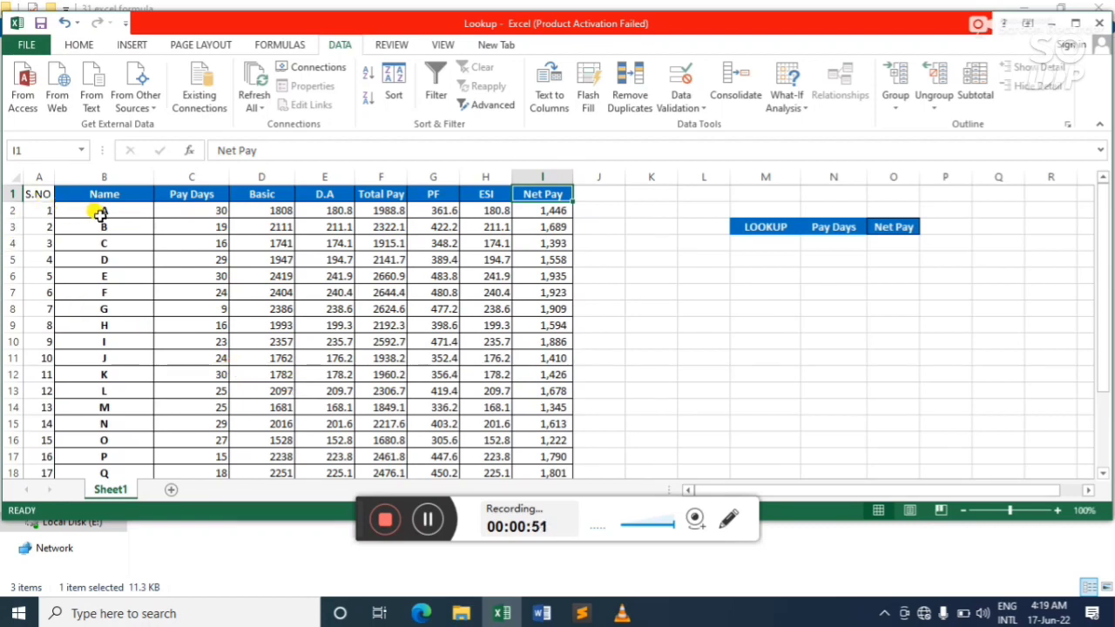
left_click(203, 213)
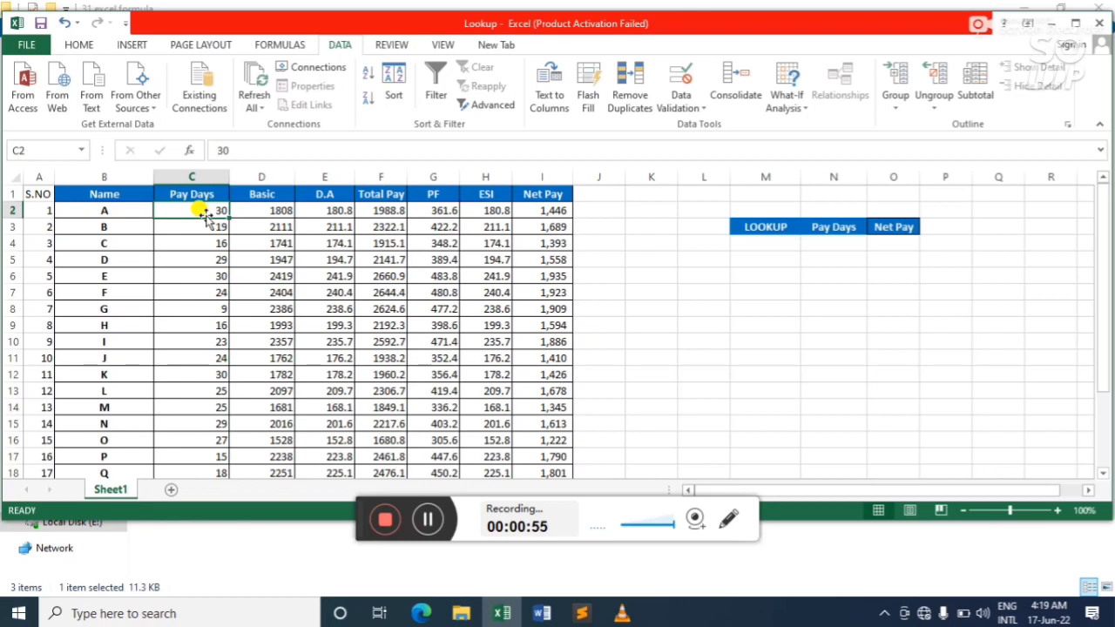
left_click(207, 242)
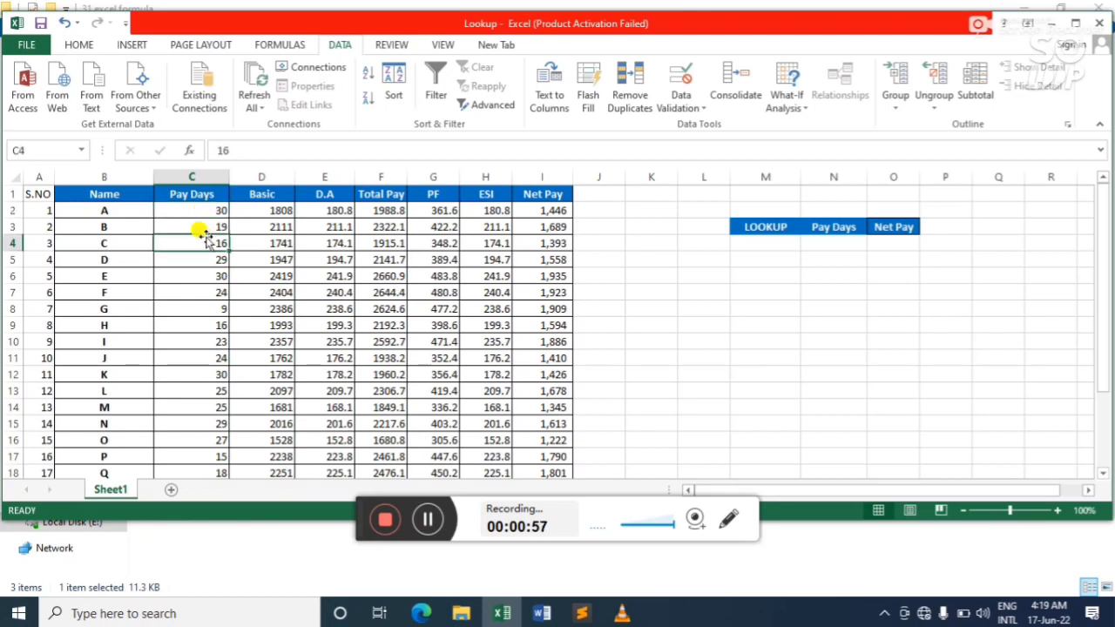
left_click(270, 225)
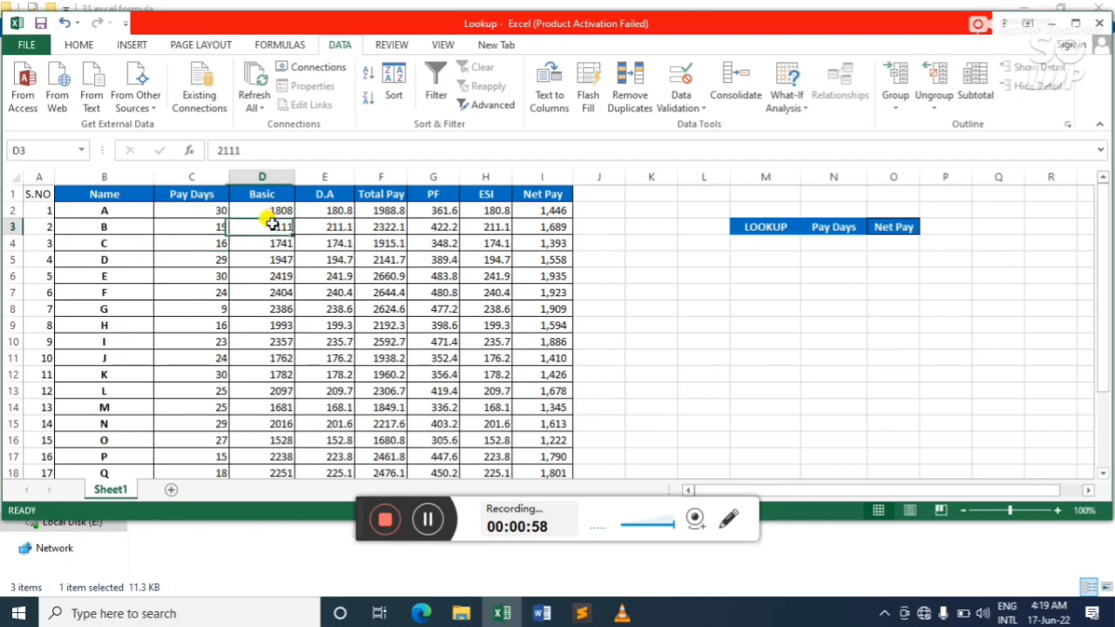
left_click(337, 226)
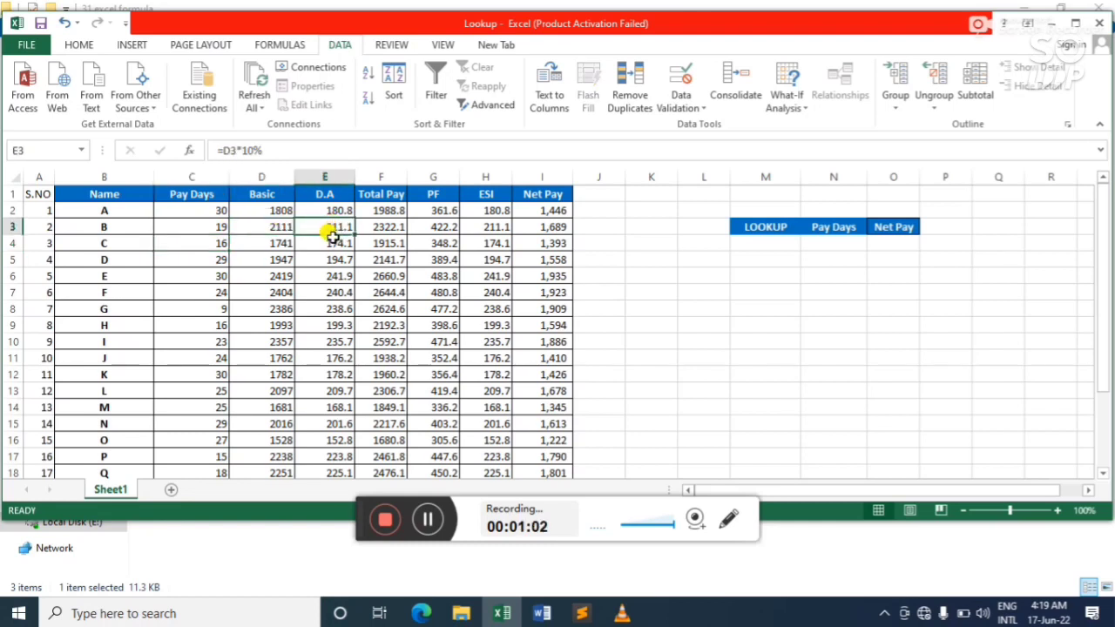
left_click(337, 212)
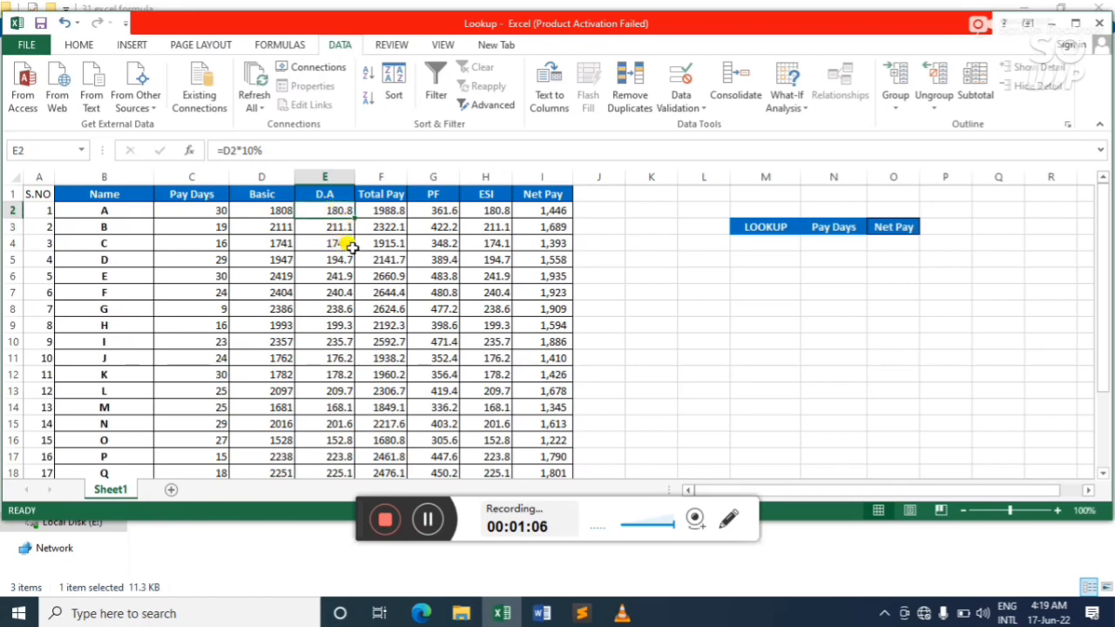
left_click(380, 243)
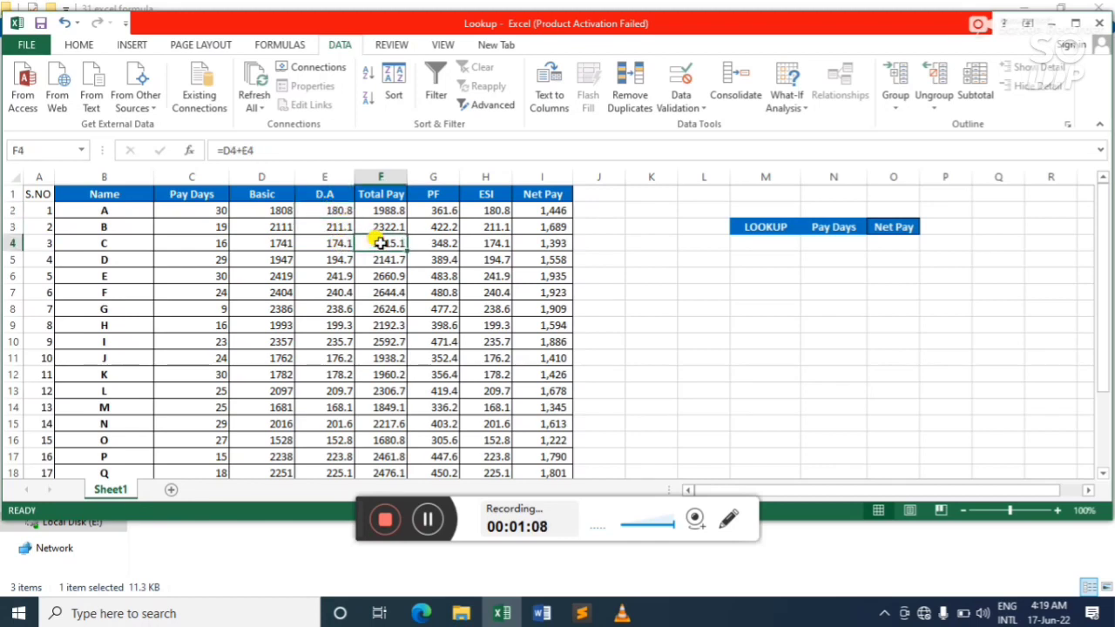
left_click(435, 242)
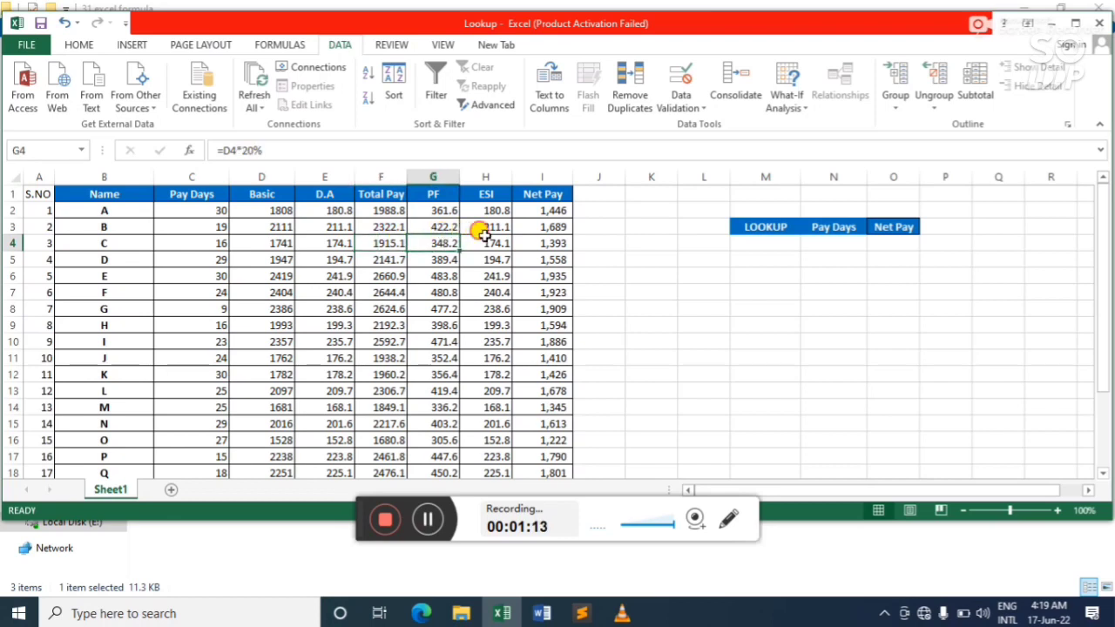
left_click(488, 242)
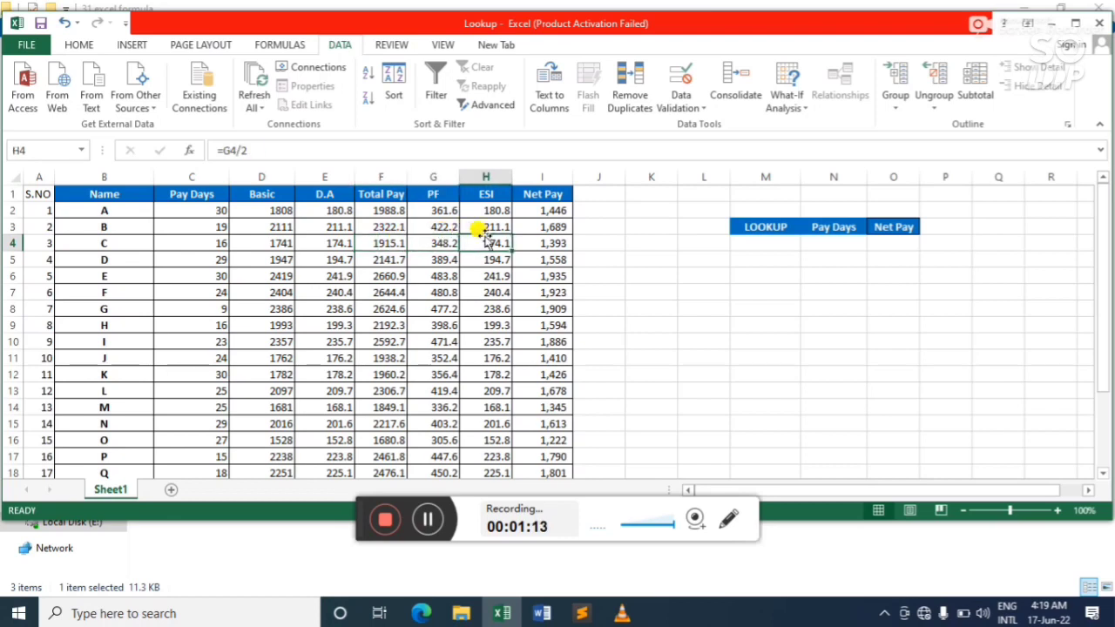
left_click(551, 243)
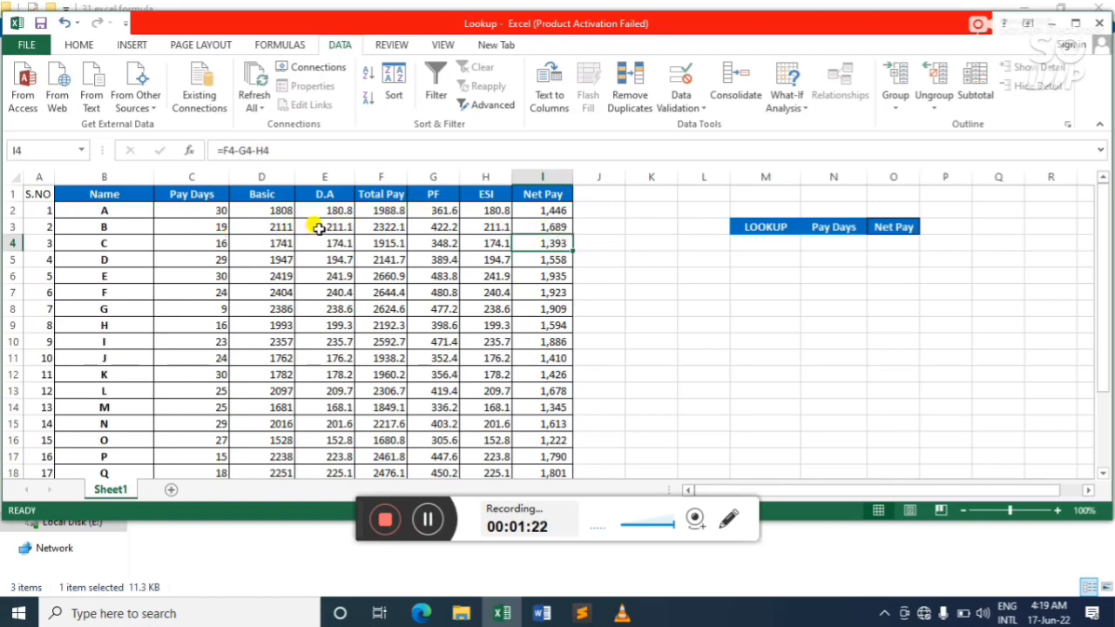
left_click(282, 212)
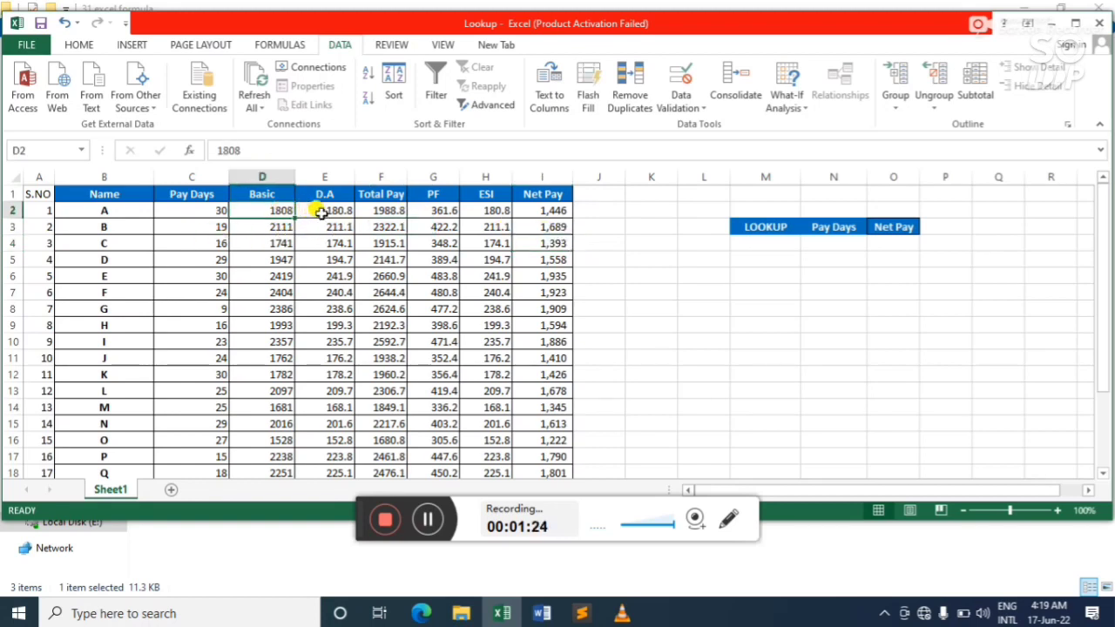
Clear the D.A, Total Pay, PF, ESI and Net Pay values for all rows, starting from E2
left_click(322, 212)
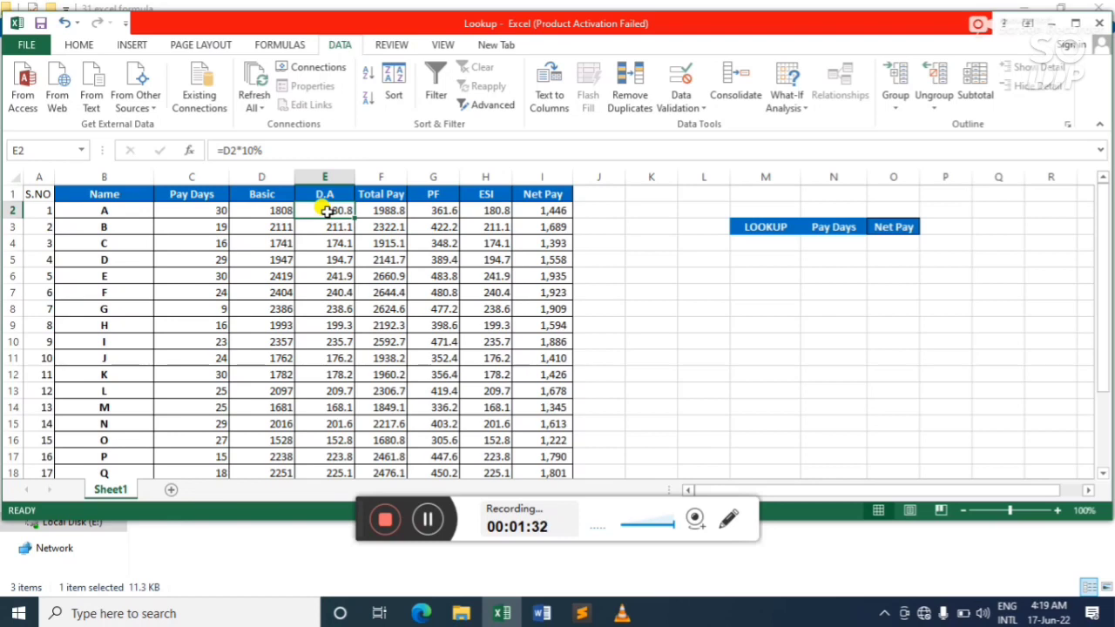
key("shift+Right")
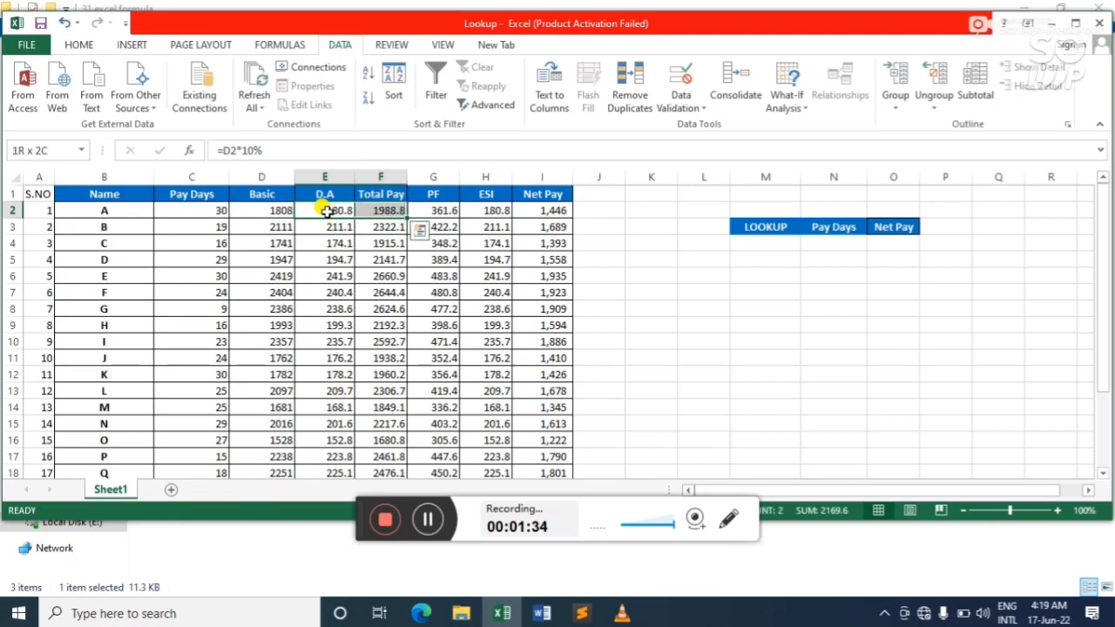
key("shift+Right")
key("shift+Right")
key("shift+Right")
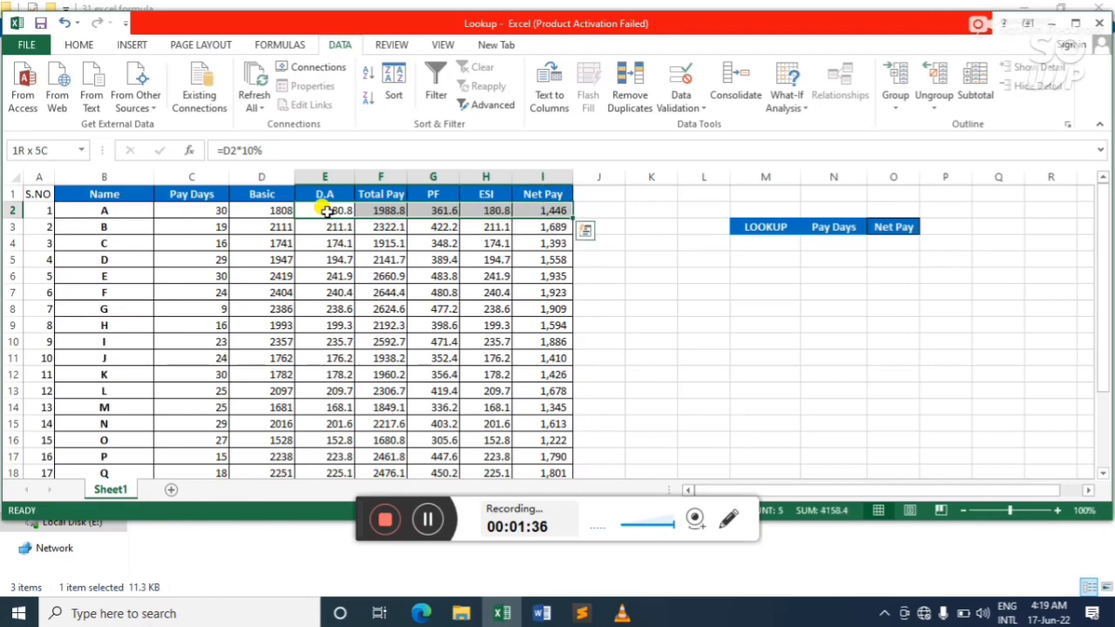
key("shift+Down")
key("shift+Down")
key("shift+Down")
key("shift+Down")
key("shift+Down")
key("shift+Down")
key("shift+Down")
key("shift+Down")
key("shift+Down")
key("shift+Down")
key("shift+Down")
key("shift+Down")
key("shift+Down")
key("shift+Down")
key("shift+Down")
key("shift+Down")
key("shift+Down")
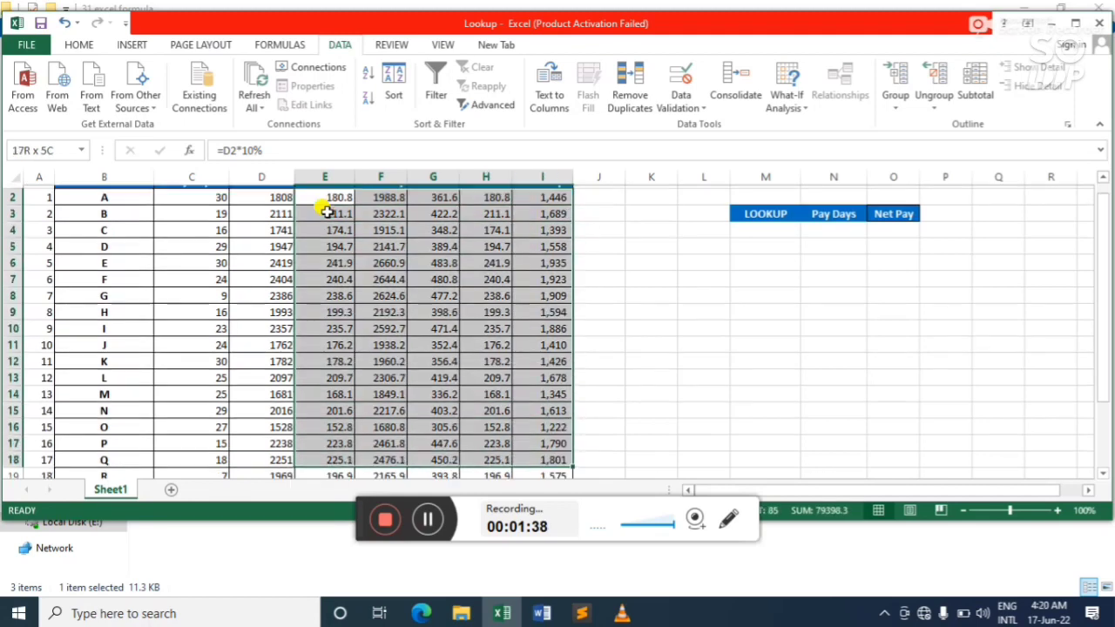
key("shift+Down")
key("shift+Down")
key("shift+Down")
key("shift+Down")
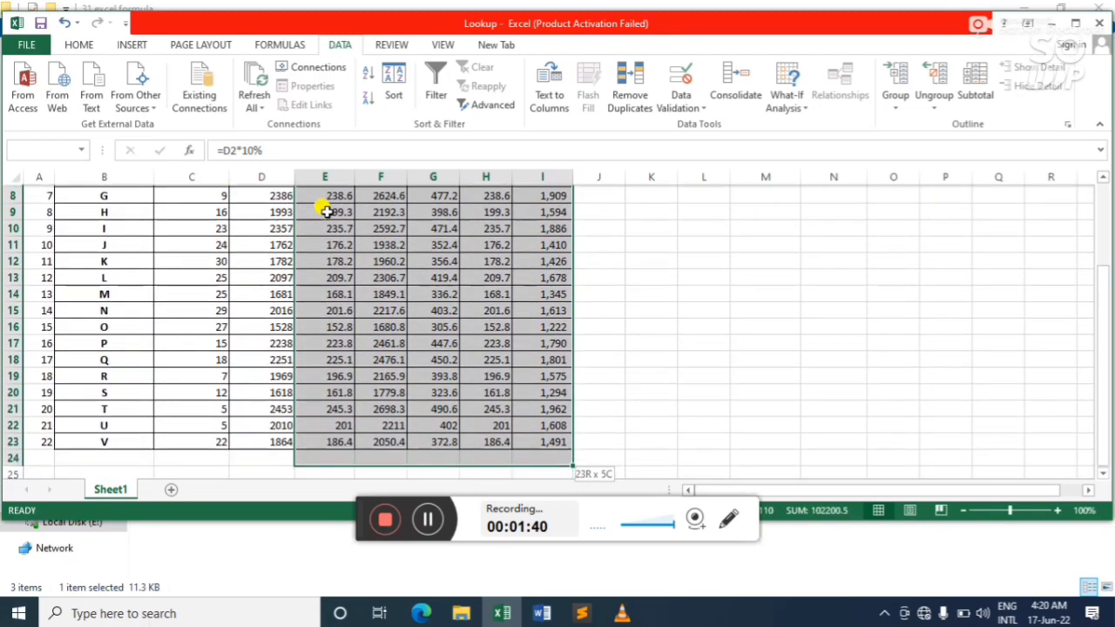
key("Delete")
scroll(325, 211, "up", 3)
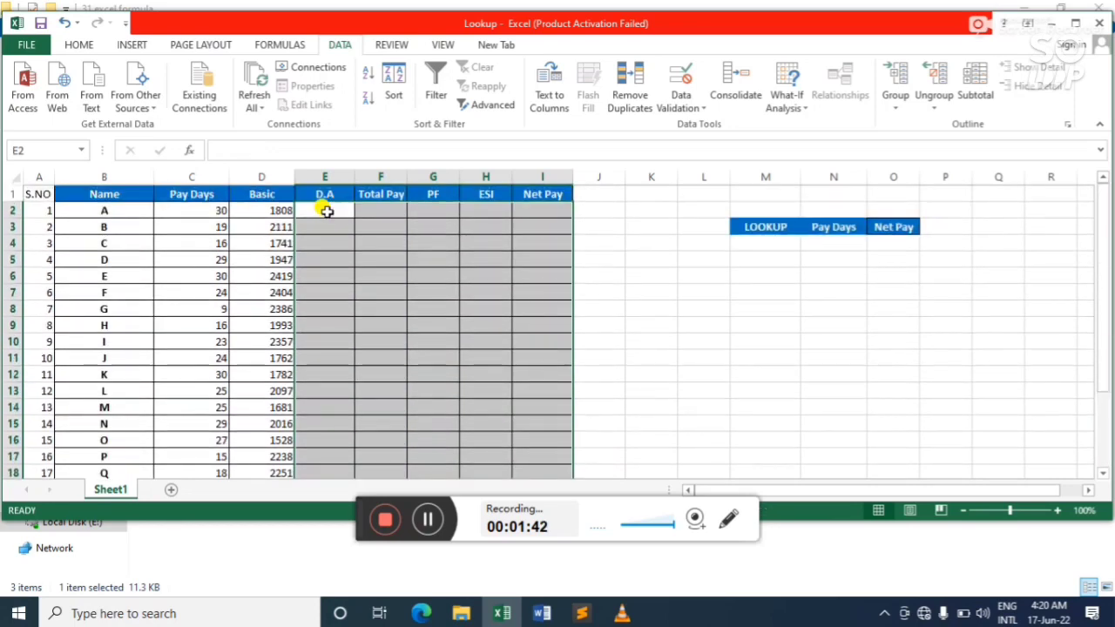
Review the Pay Days and Basic entries in the first rows of the table
left_click(325, 211)
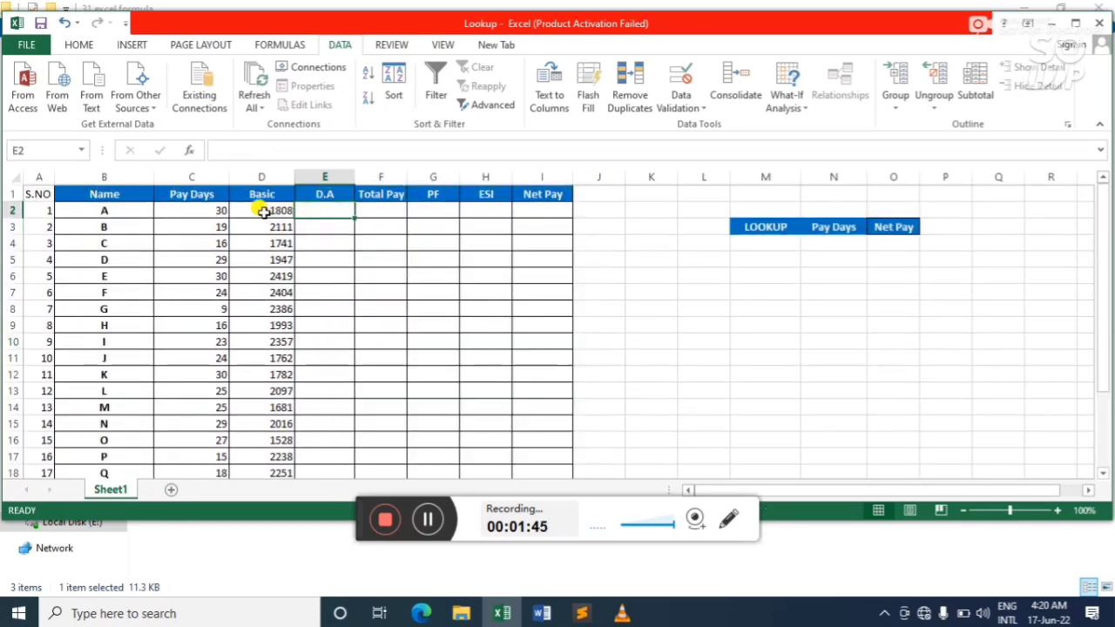
left_click(214, 211)
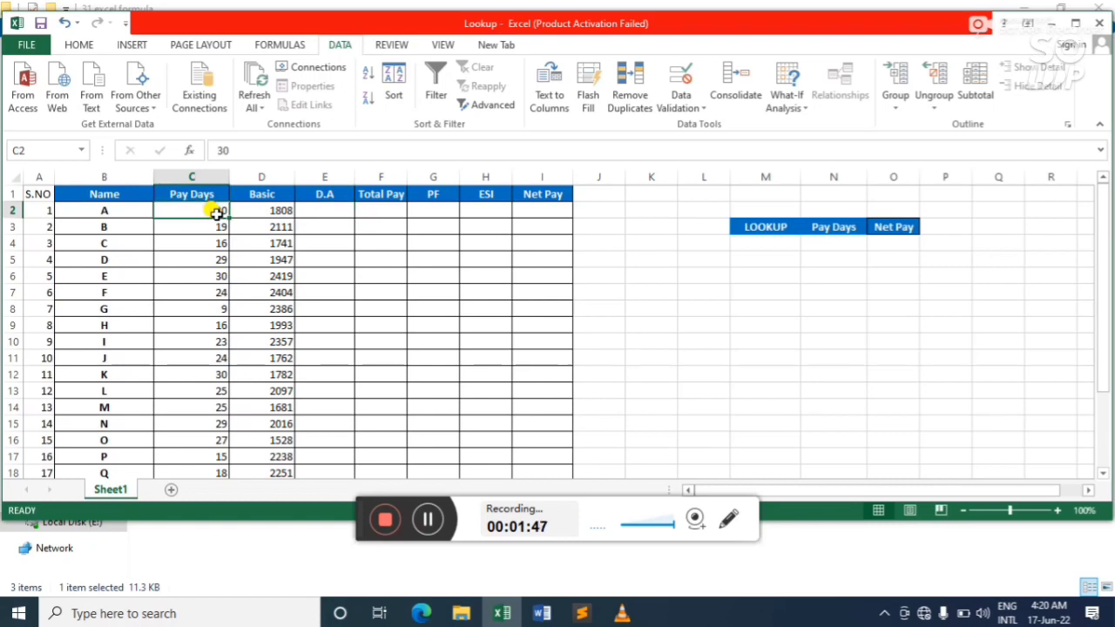
left_click(211, 225)
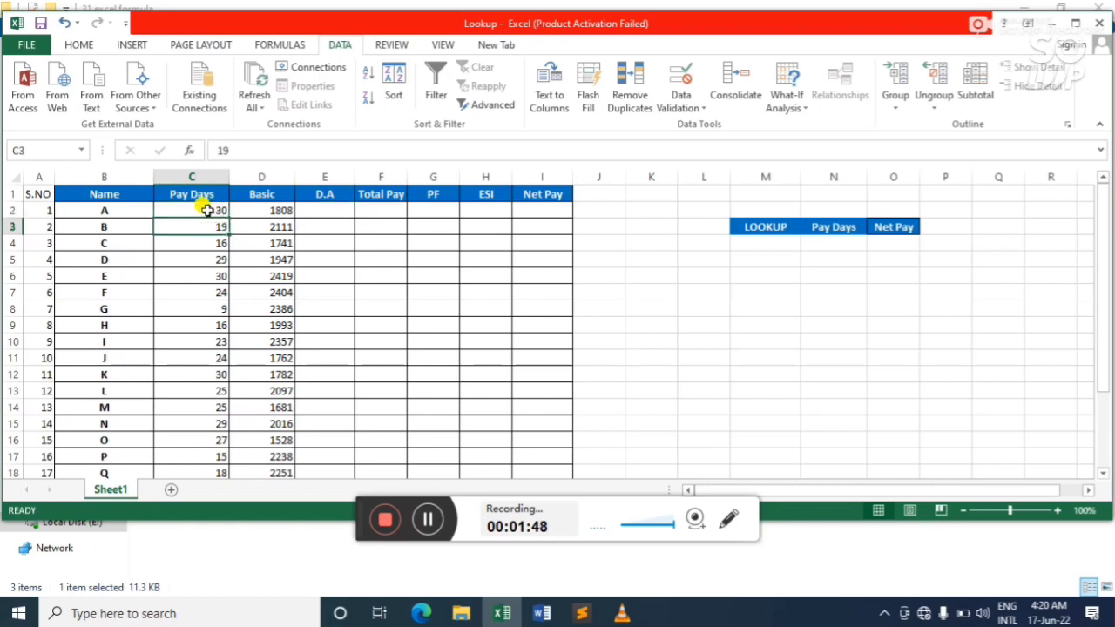
left_click(204, 207)
left_click(203, 244)
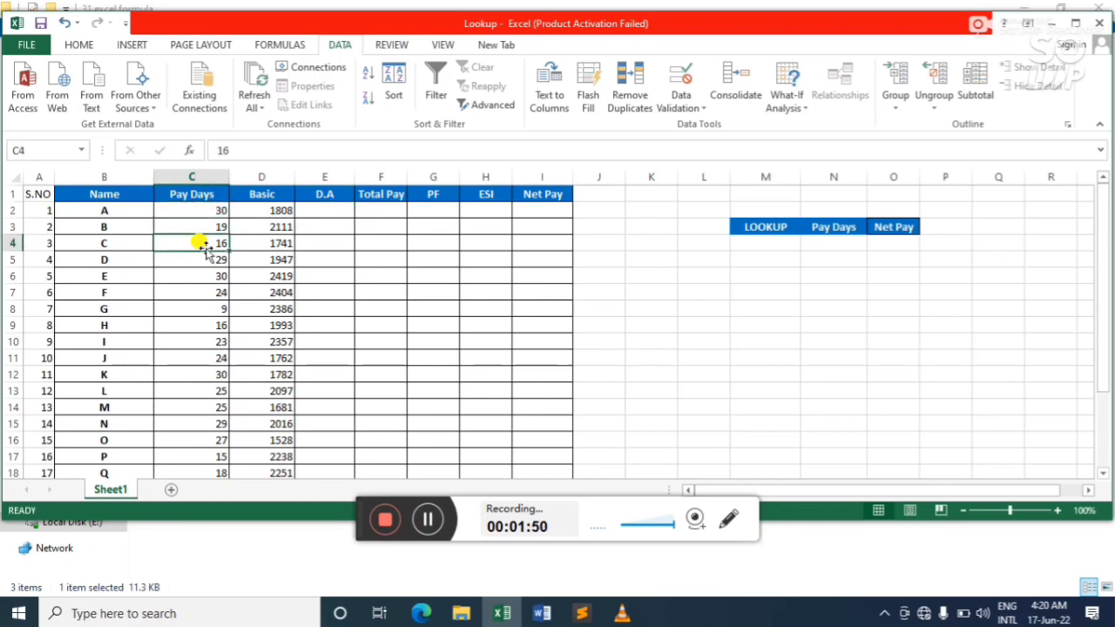
left_click(297, 212)
left_click(267, 208)
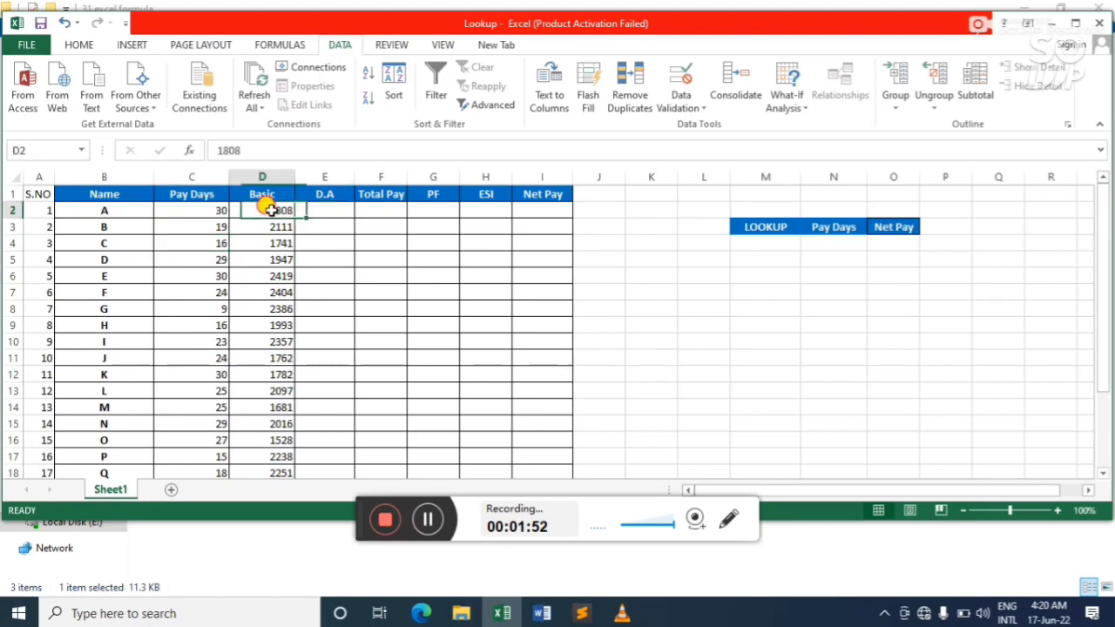
Try to calculate D.A in E2 as 10% of the Basic pay with the formula =D28*10%
left_click(319, 210)
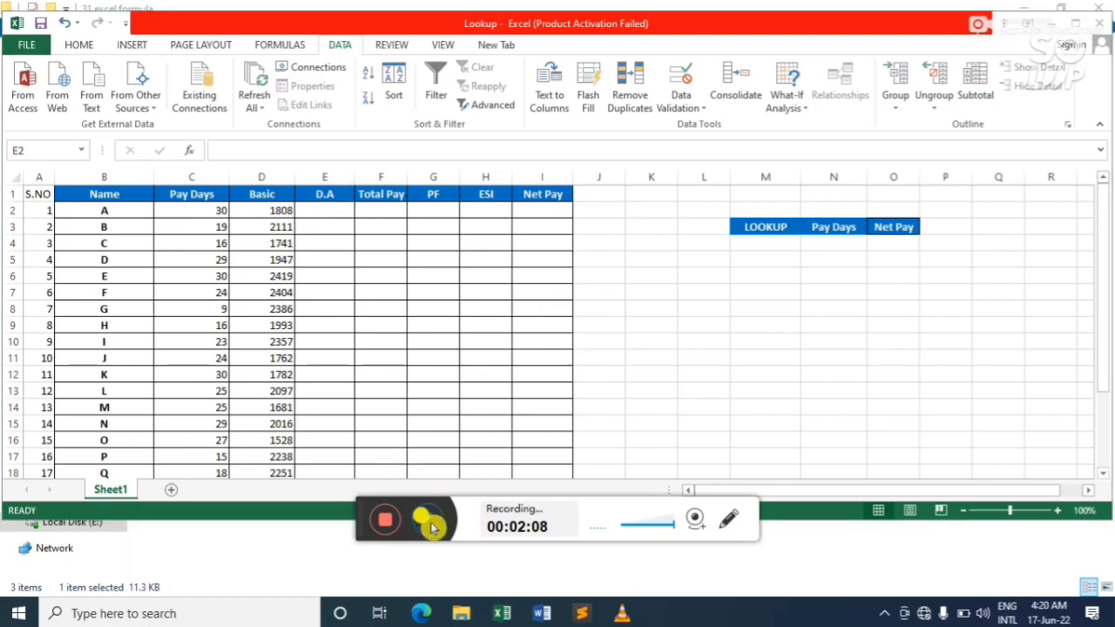
left_click(436, 520)
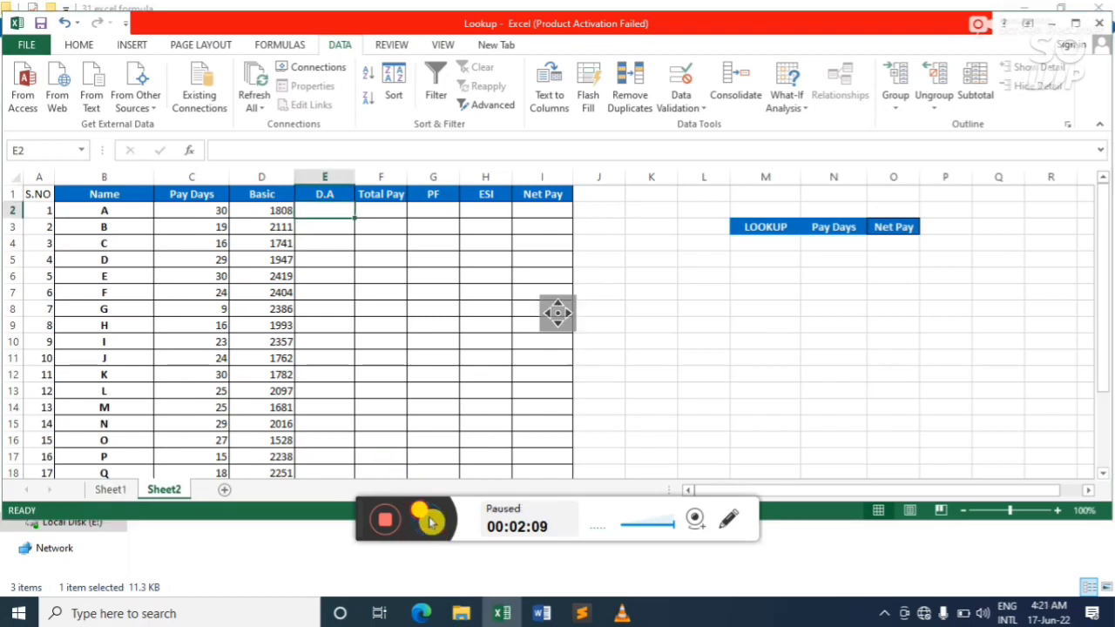
left_click(318, 209)
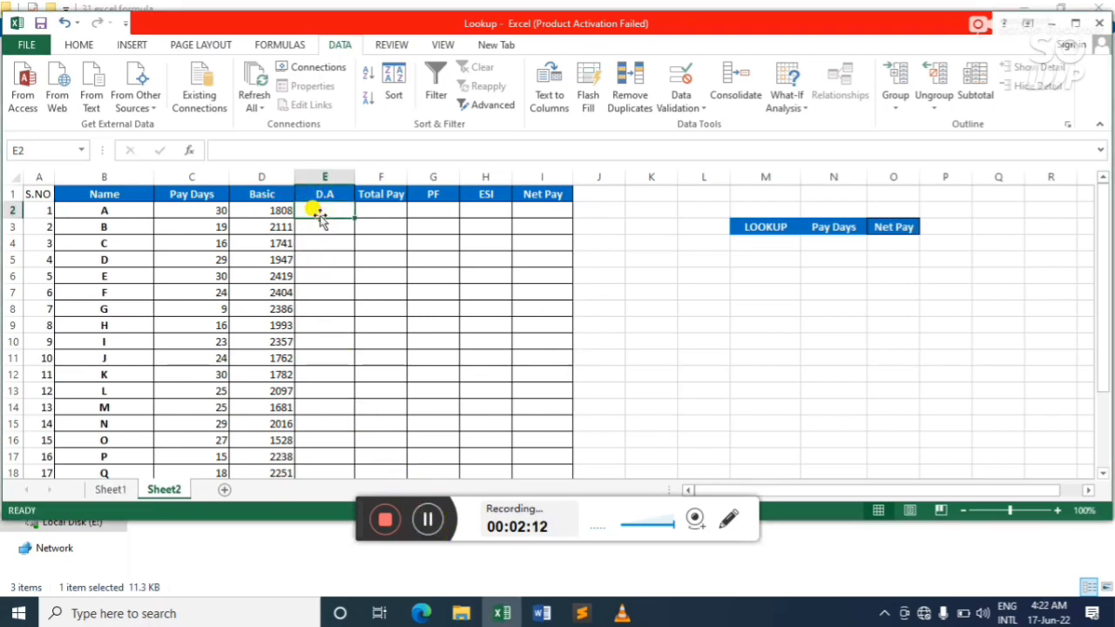
type("=")
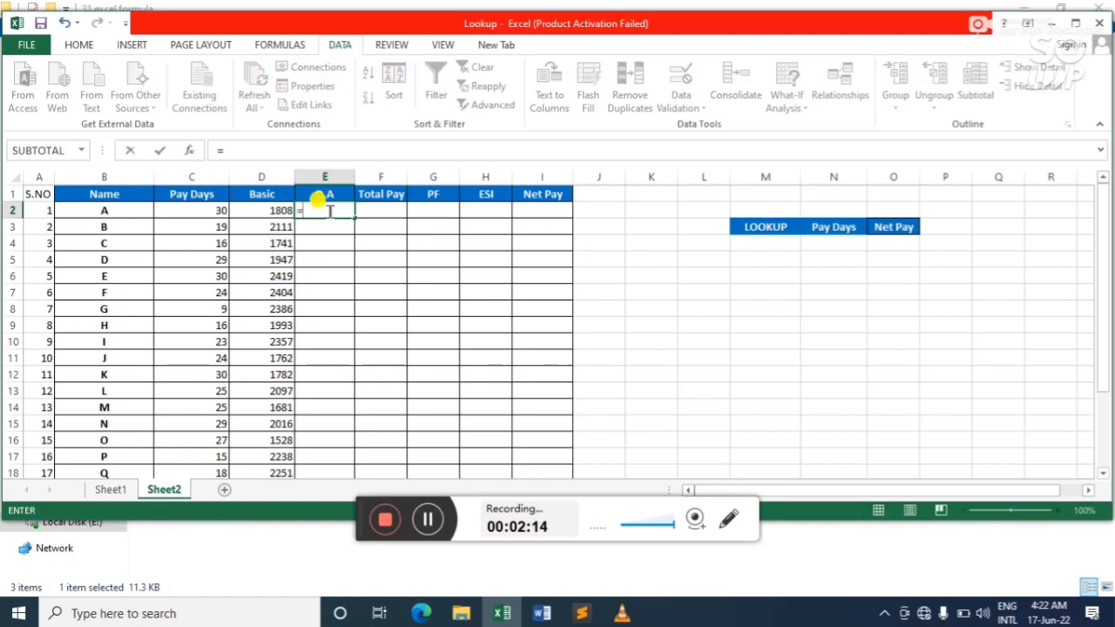
left_click(269, 208)
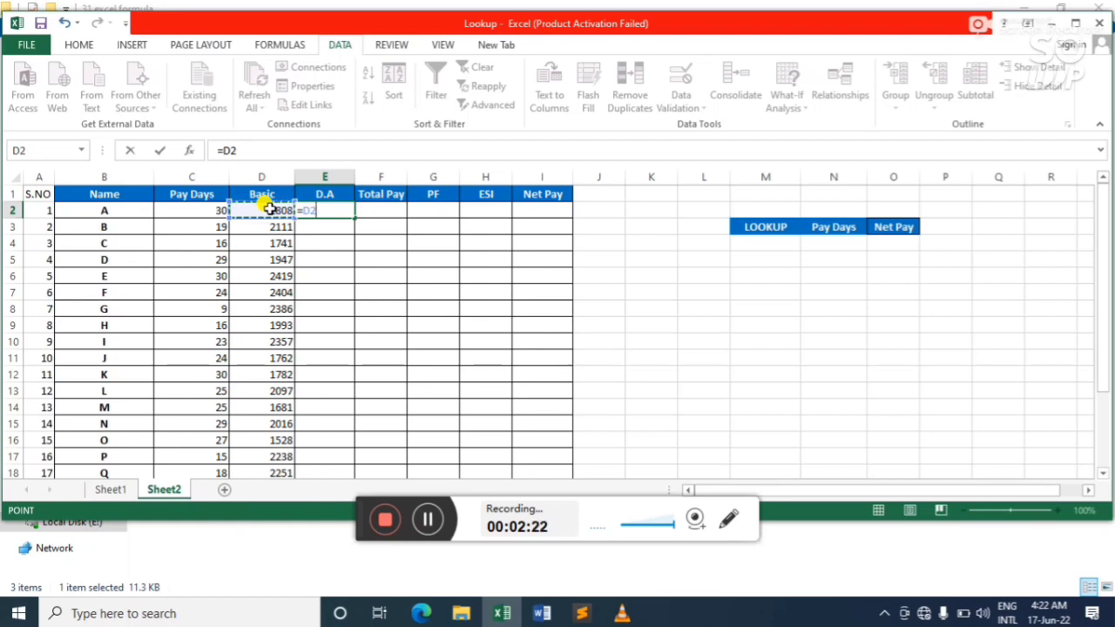
type("8*10")
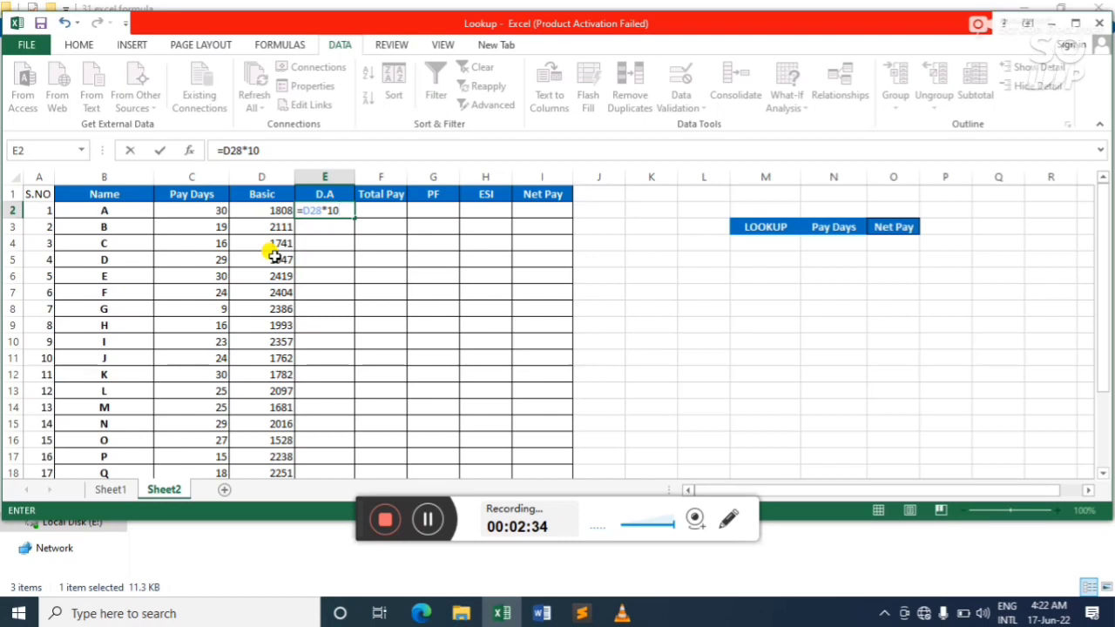
type("%")
key("Return")
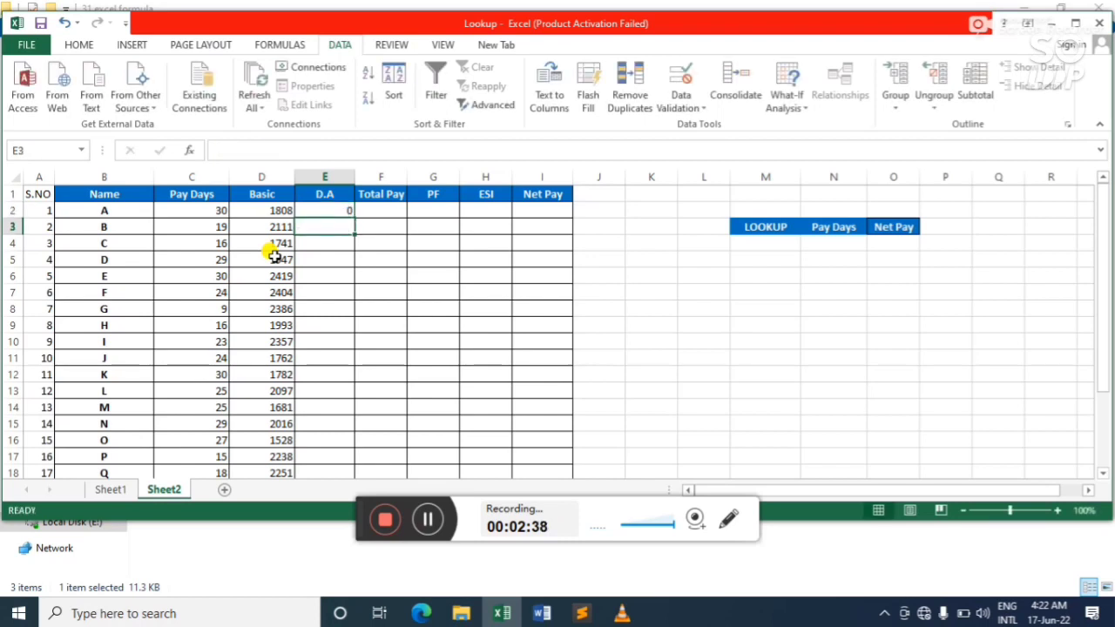
Correct the D.A formula in E2 to =10%*D2 and fill it down the column for all names
double_click(330, 212)
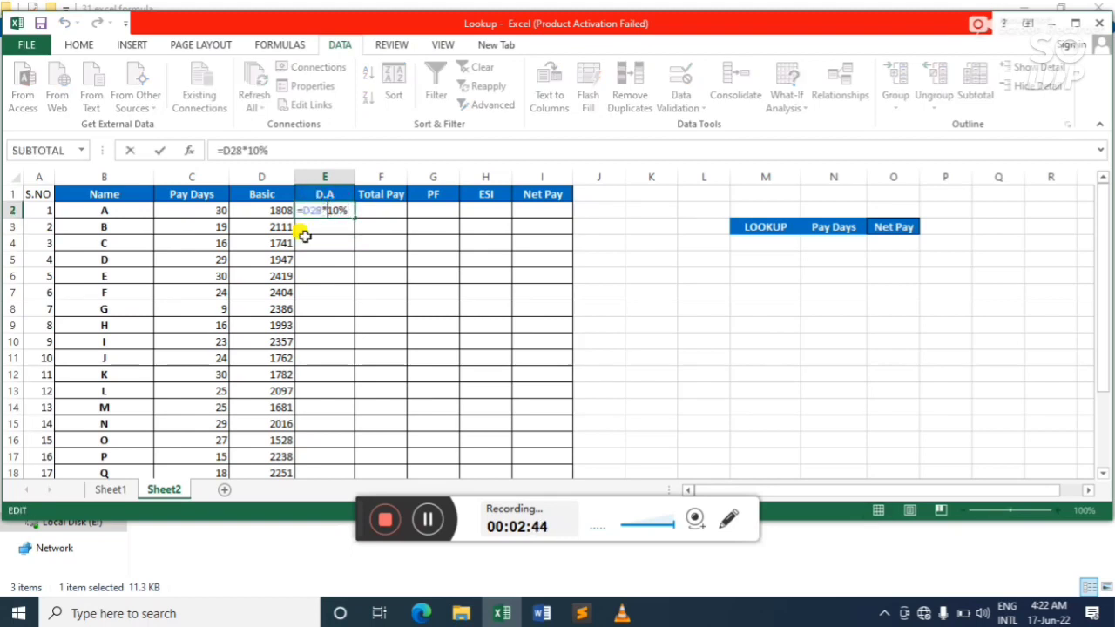
key("BackSpace")
key("BackSpace")
key("BackSpace")
key("BackSpace")
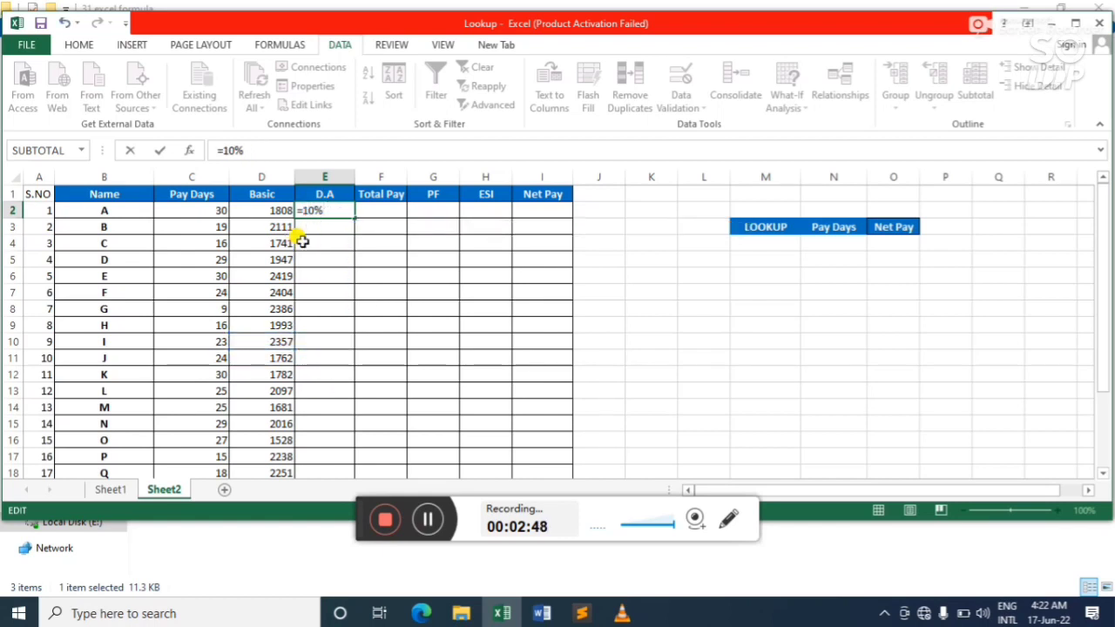
type("*")
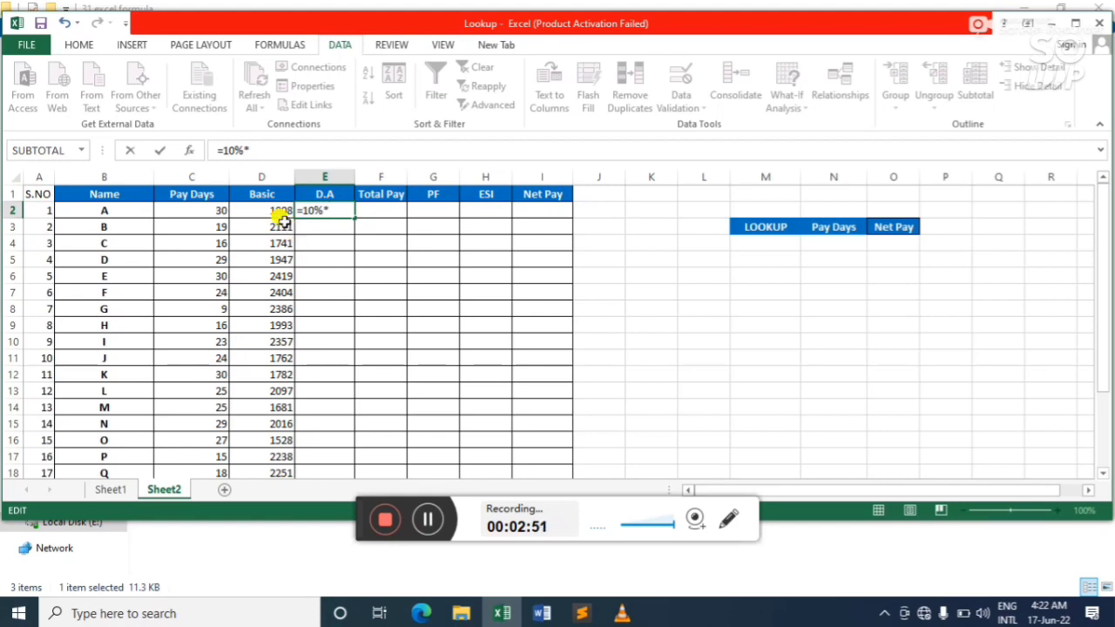
left_click(277, 212)
key("Return")
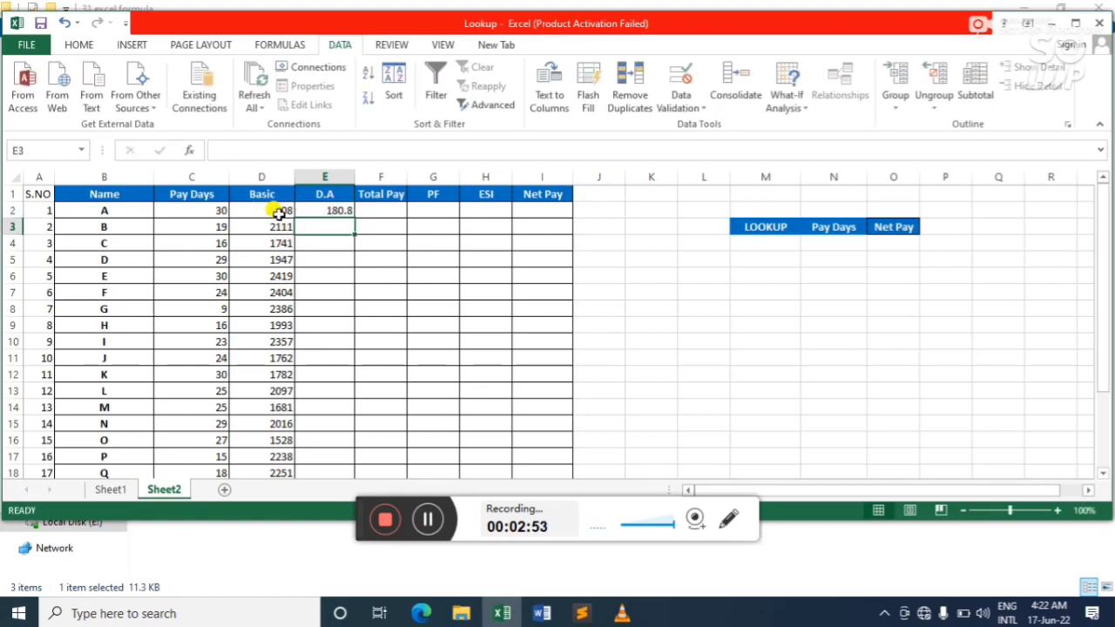
left_click(311, 211)
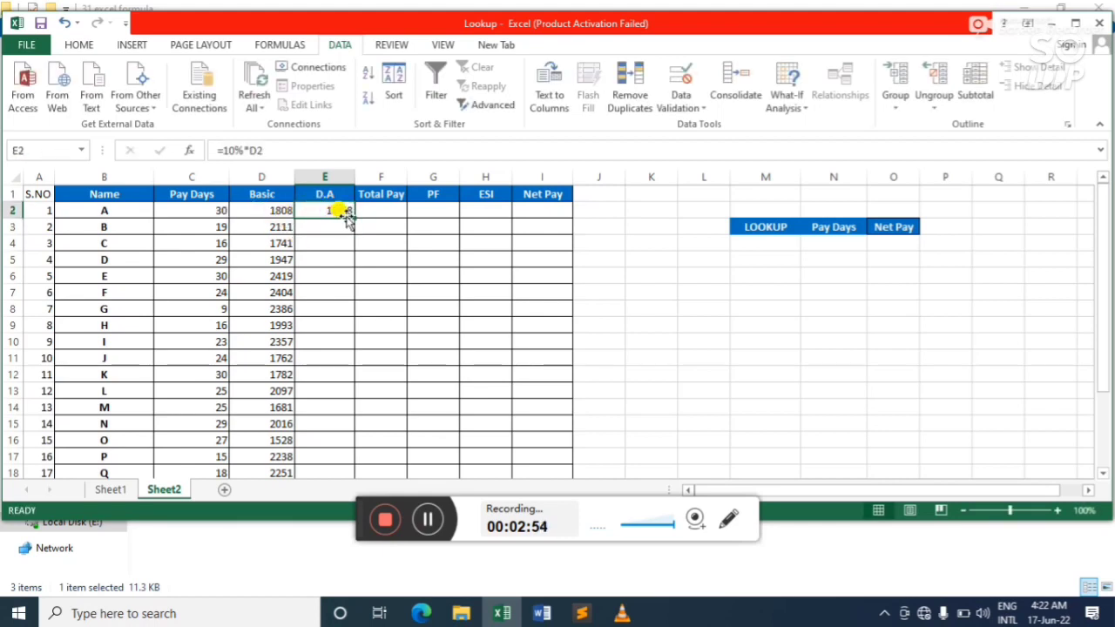
double_click(351, 216)
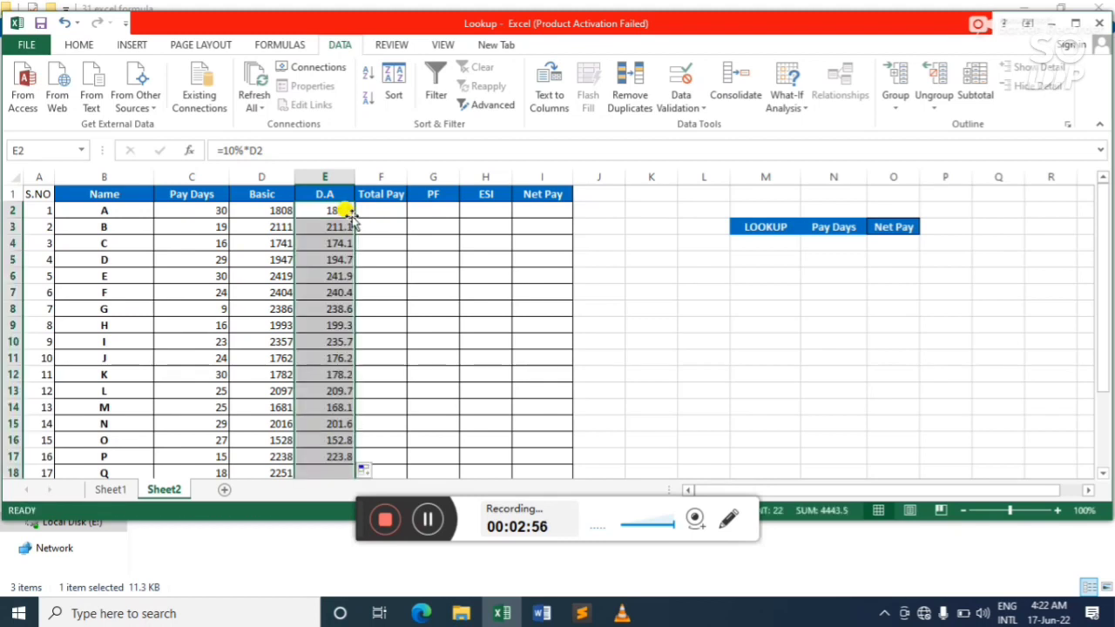
Calculate Total Pay in F2 by adding Basic and D.A with the formula =D2+E2
left_click(386, 213)
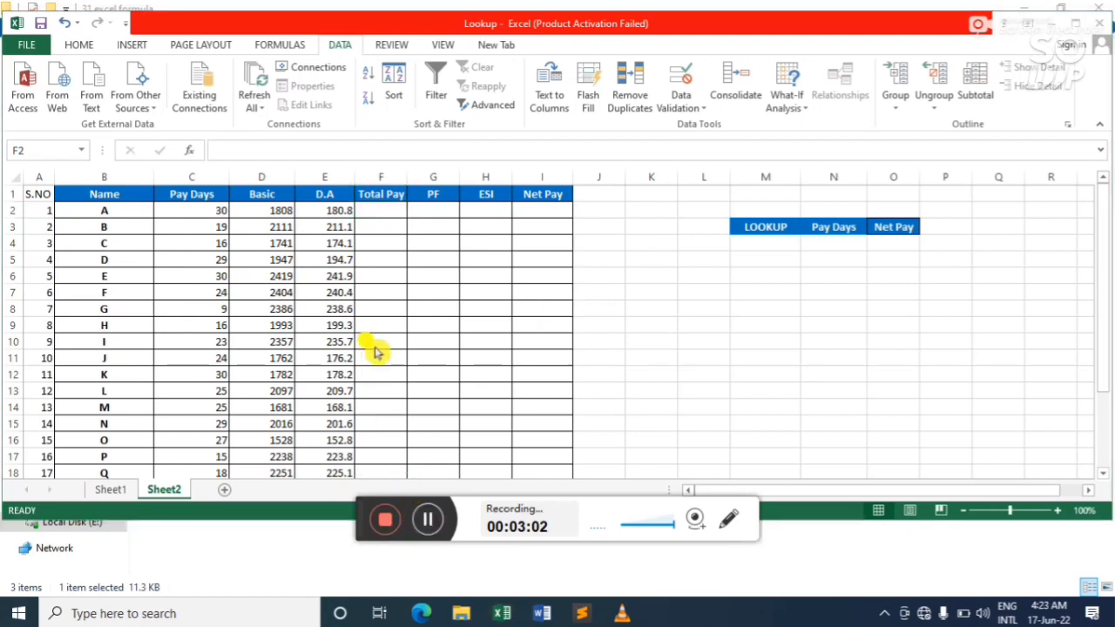
left_click(387, 212)
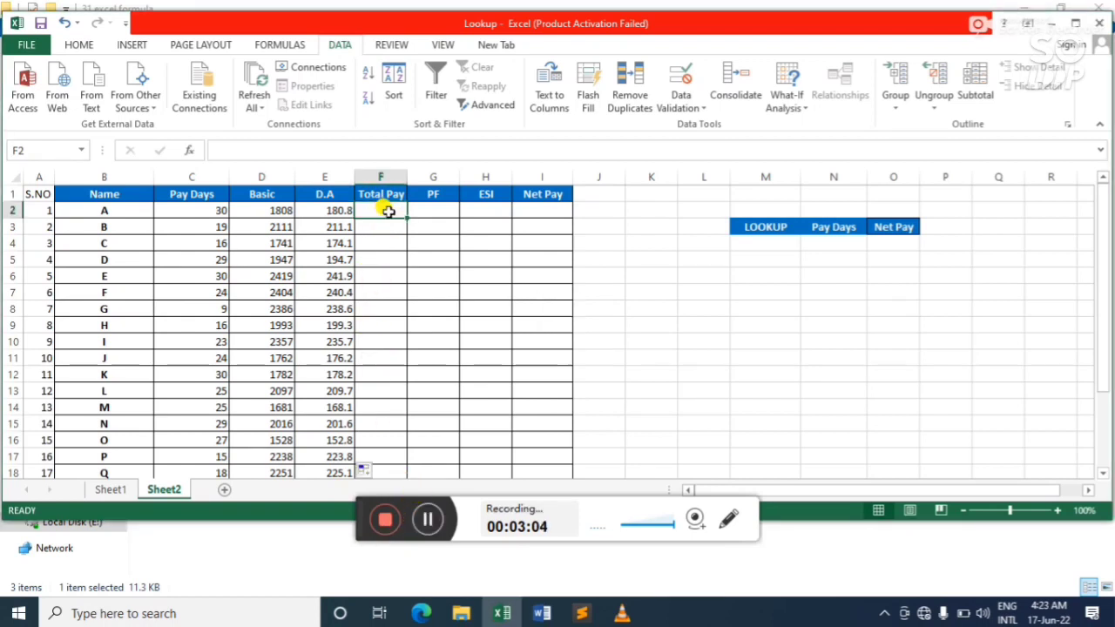
type("=")
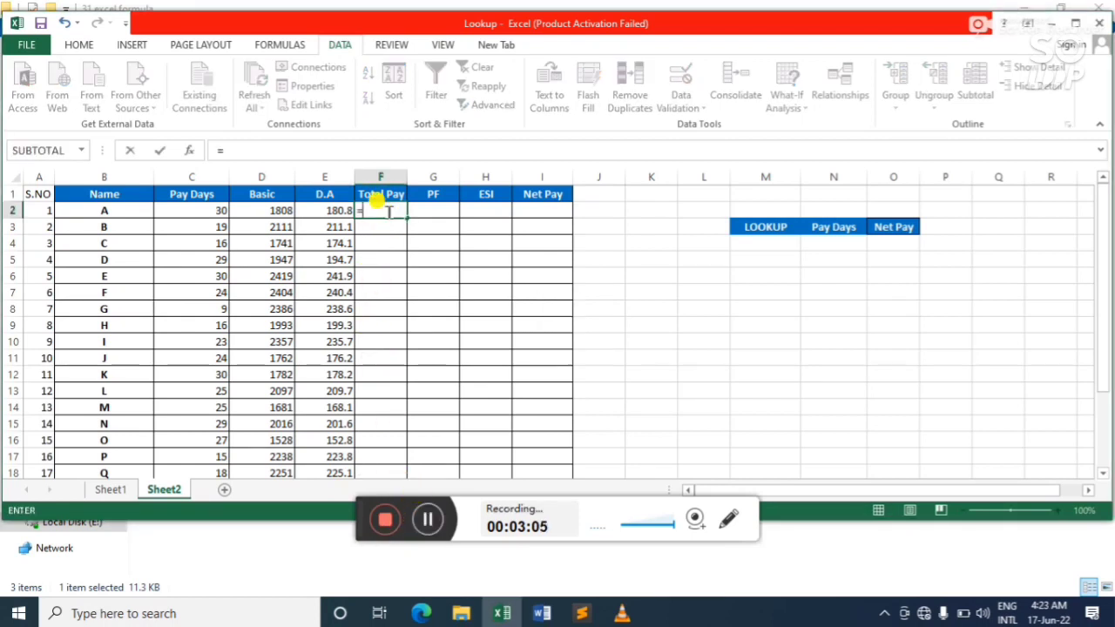
left_click(258, 209)
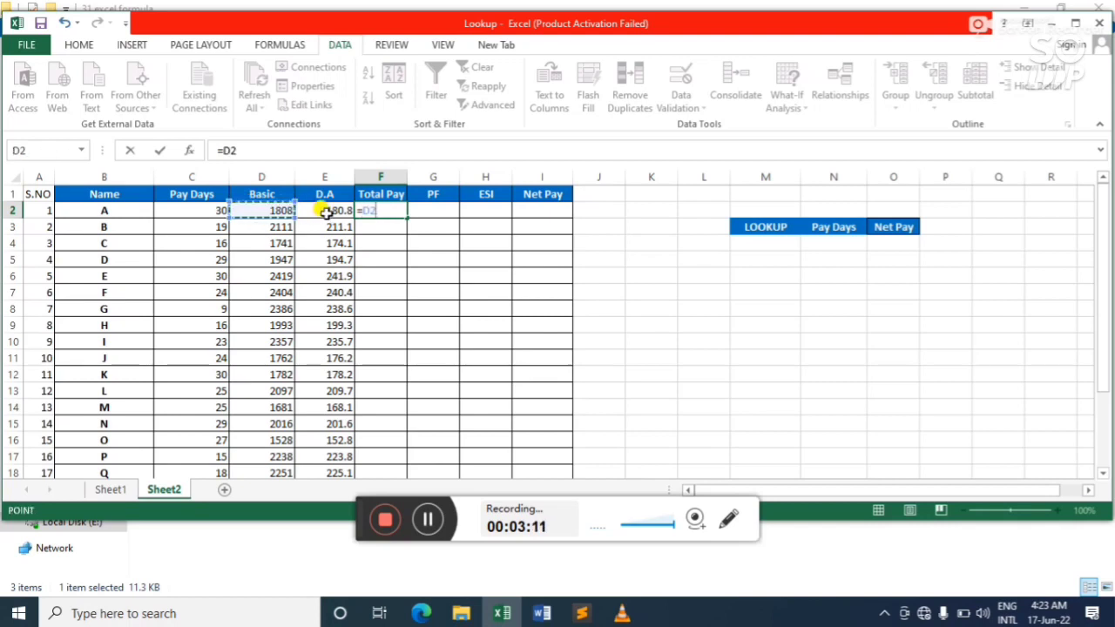
type("+")
left_click(326, 212)
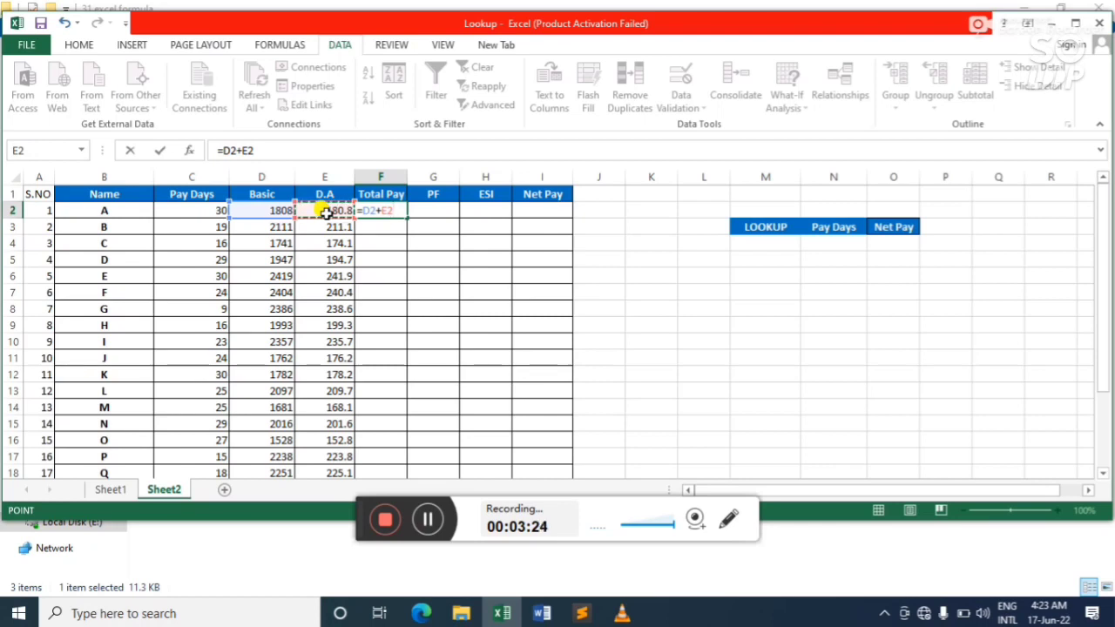
key("Return")
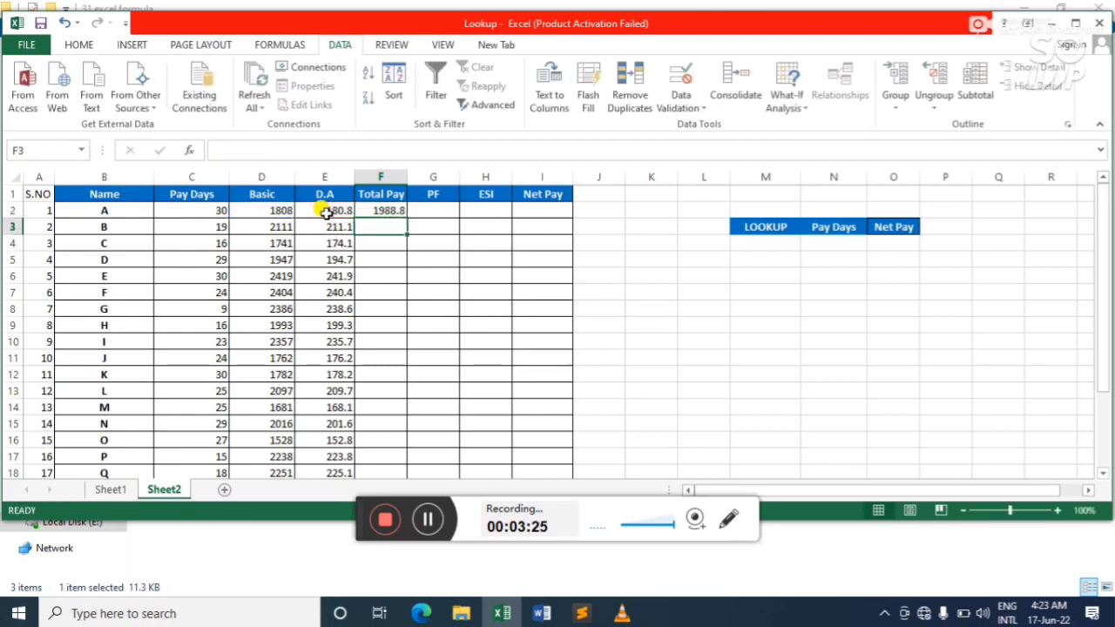
Fill the Total Pay formula down for all names and display the values without decimals
left_click(390, 213)
double_click(407, 217)
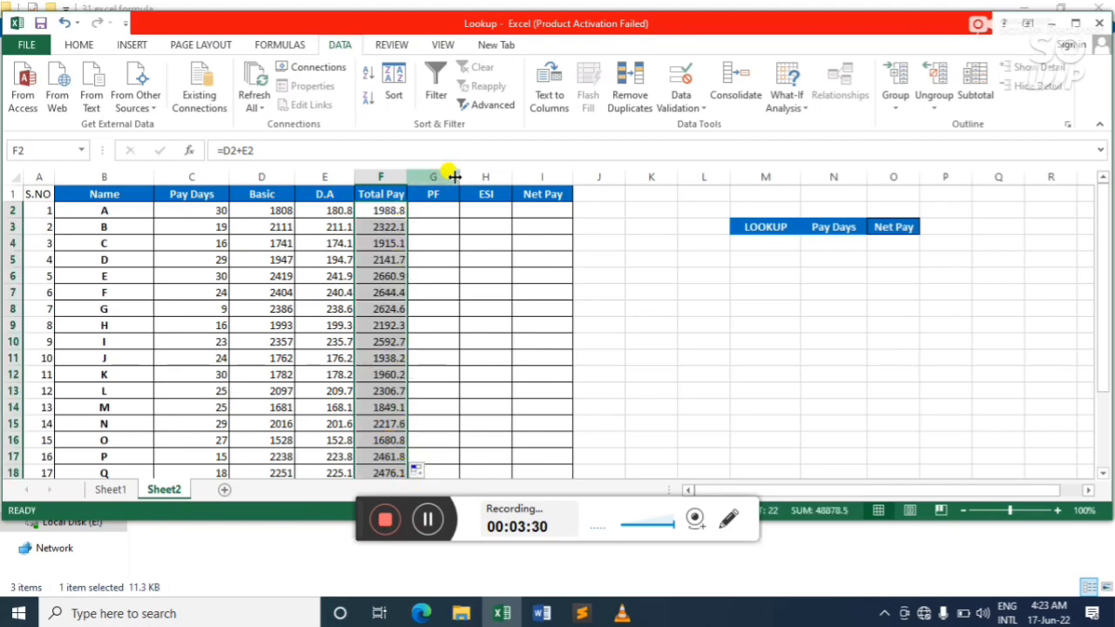
left_click(76, 44)
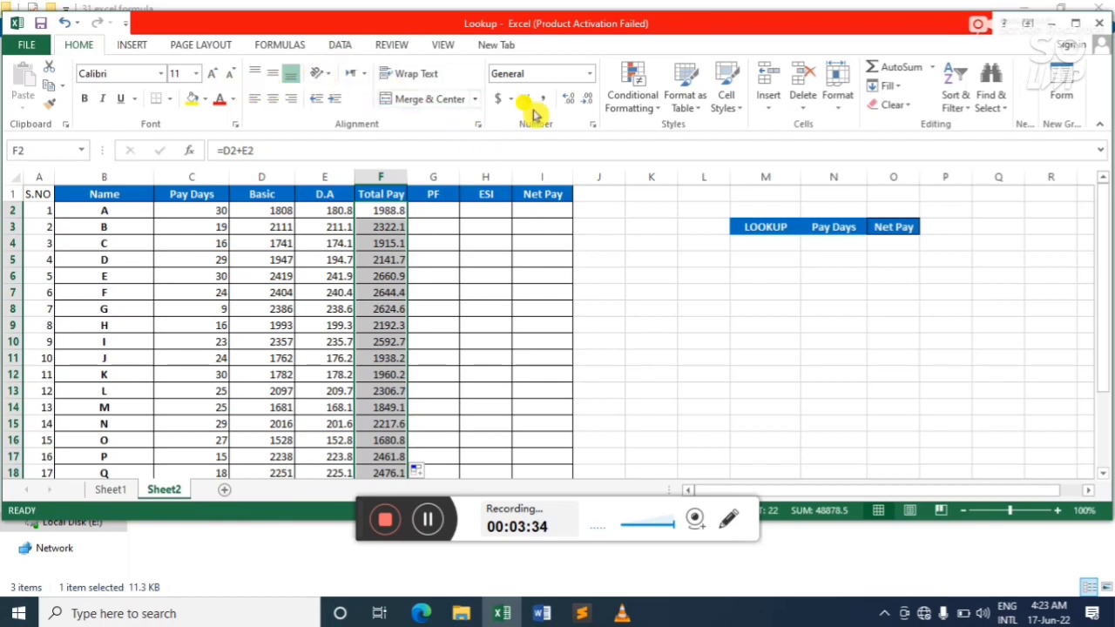
left_click(584, 101)
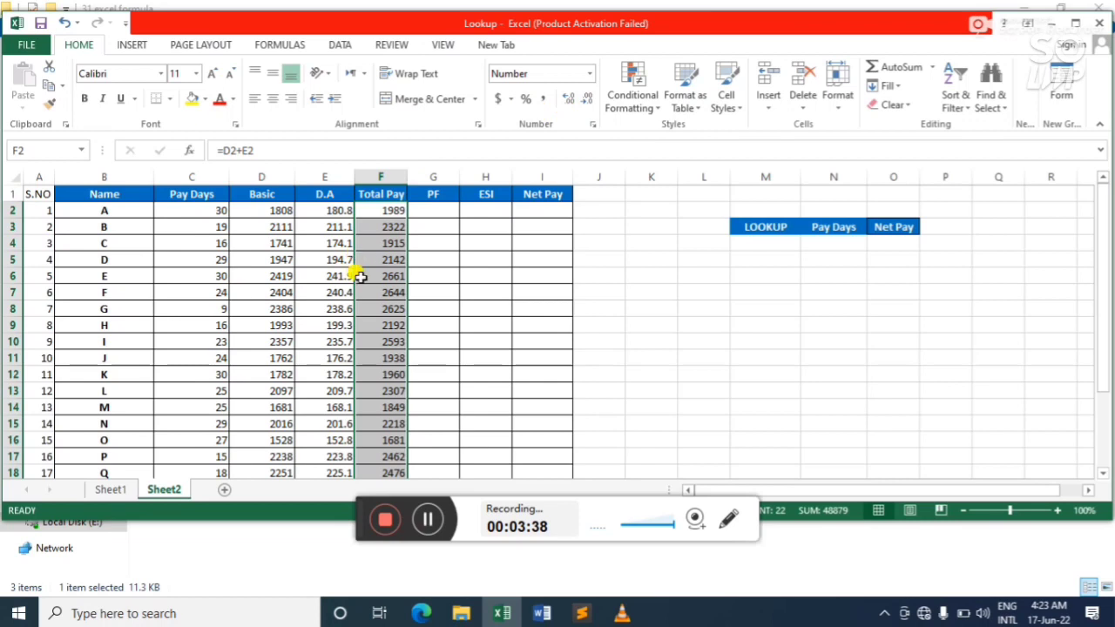
Calculate PF in G2 as 20% of Basic with the formula =20%*D2
left_click(431, 212)
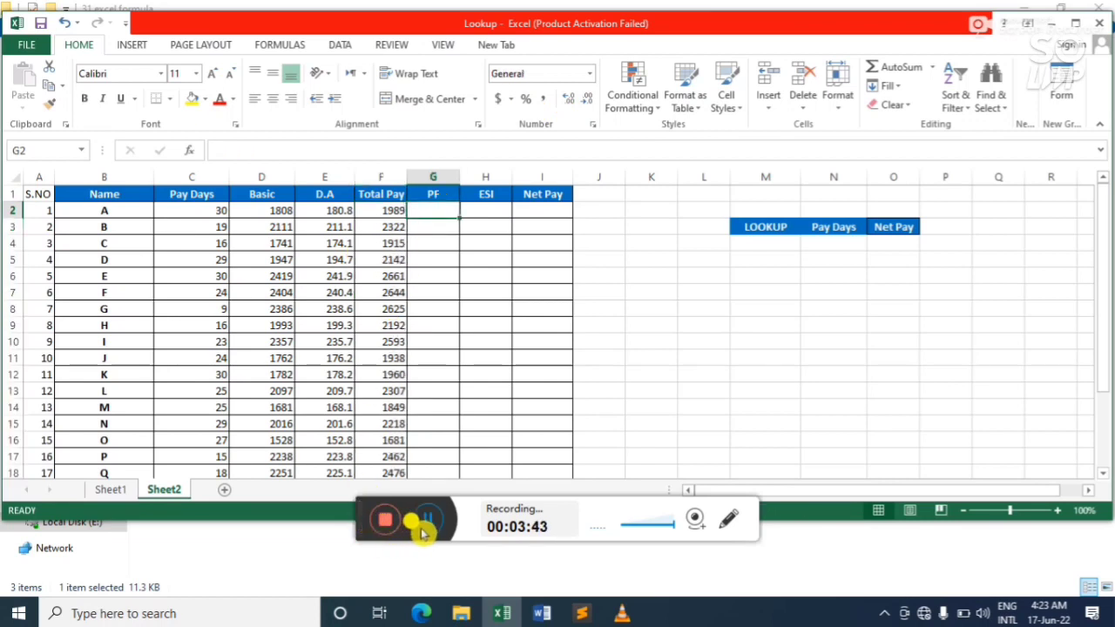
left_click(429, 211)
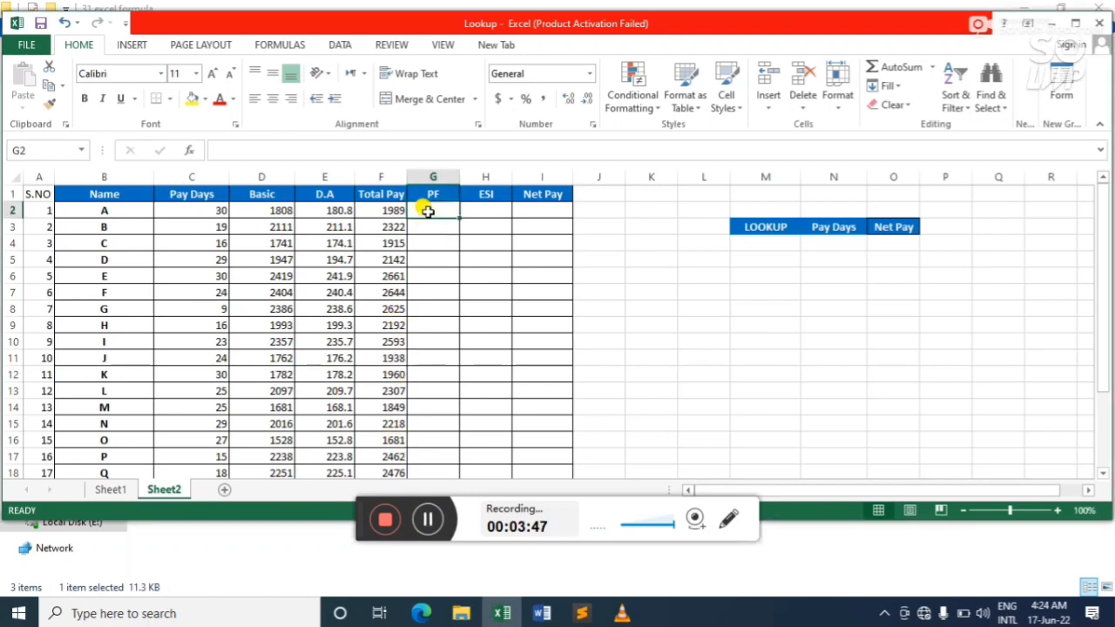
type("=")
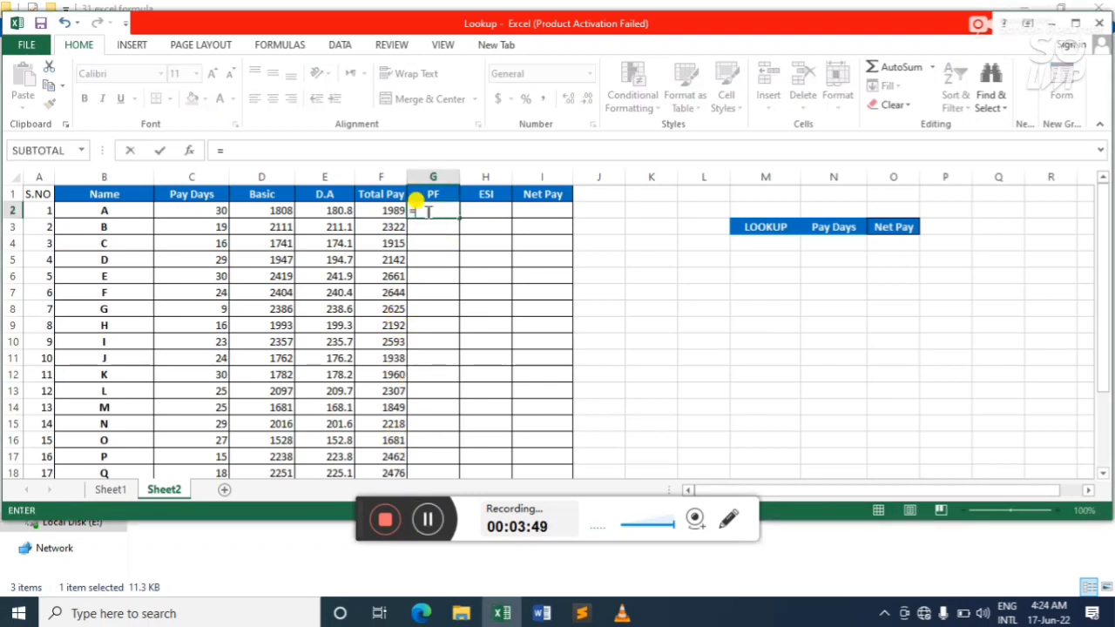
type("20")
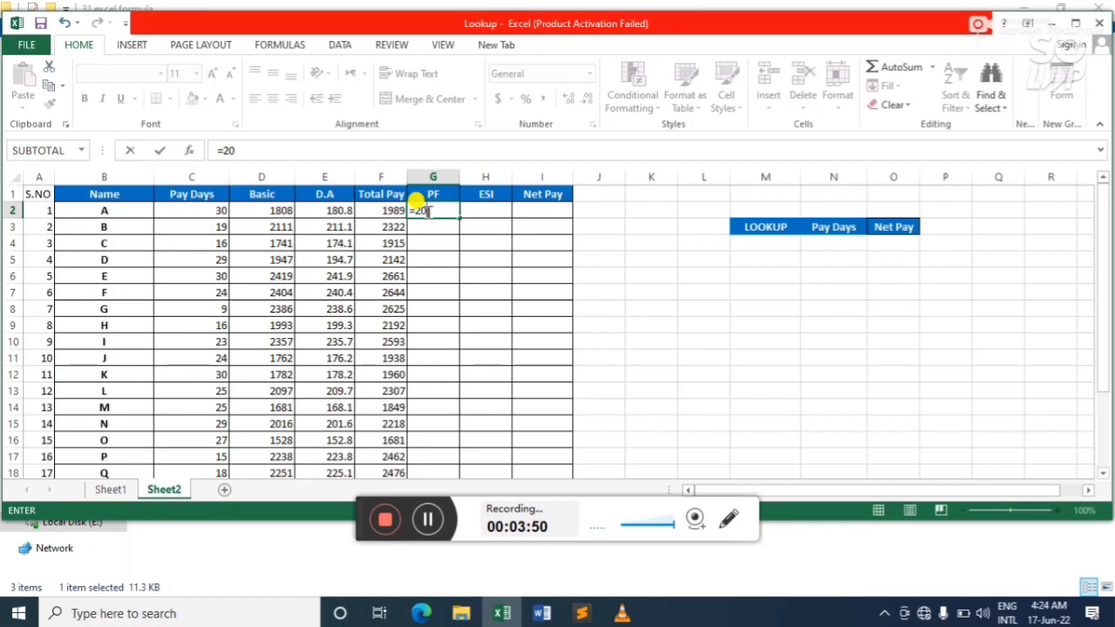
type("%*")
left_click(290, 210)
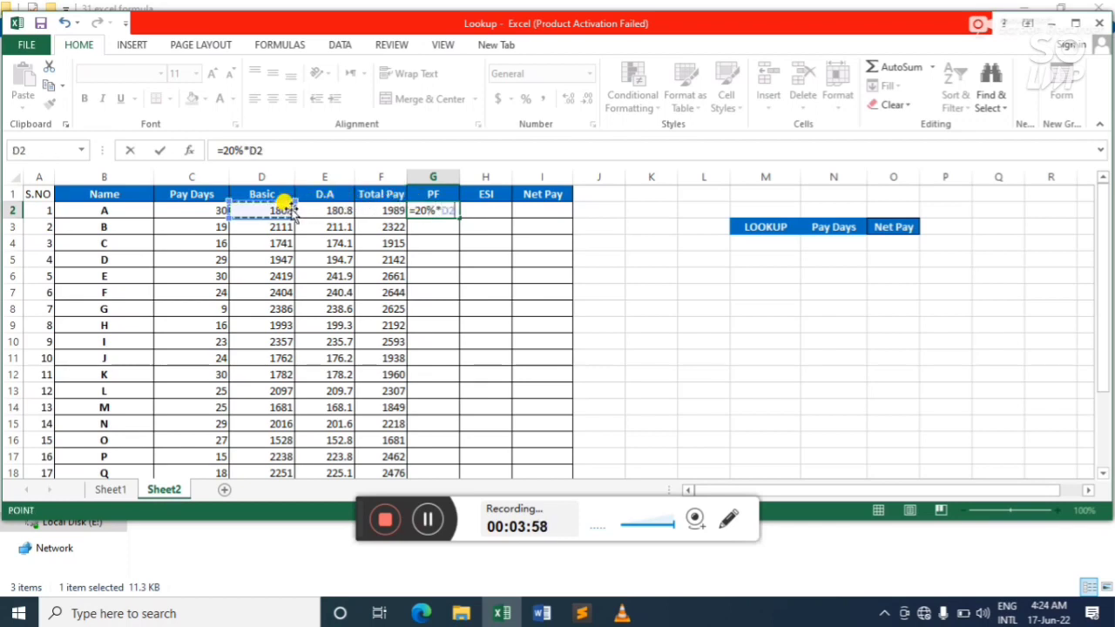
key("Return")
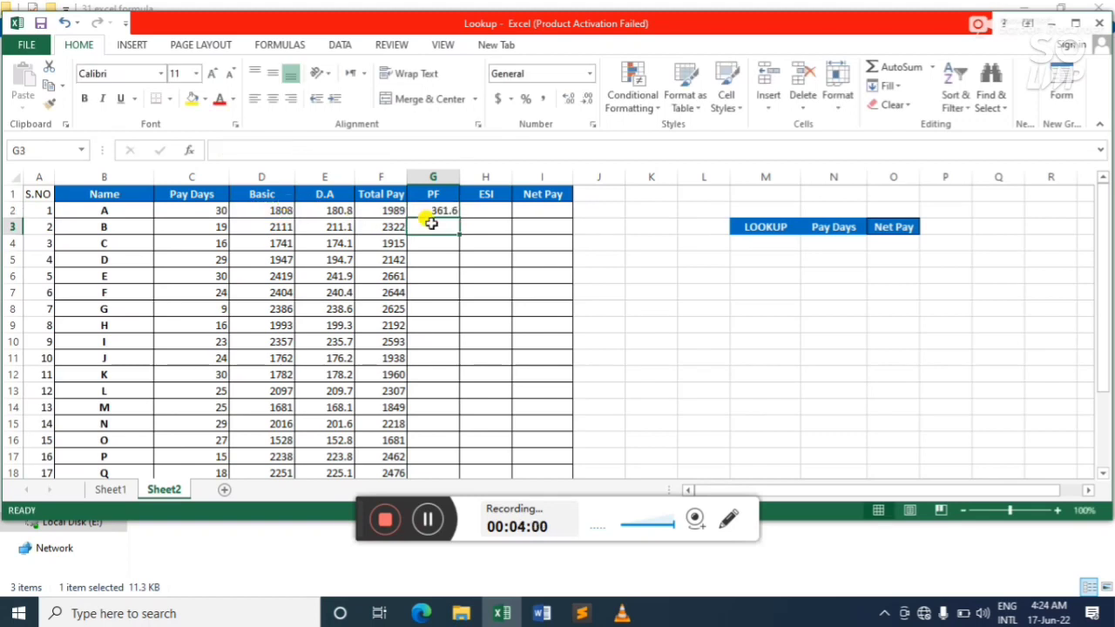
Fill the PF formula down for all names and display the values without decimals
left_click(440, 210)
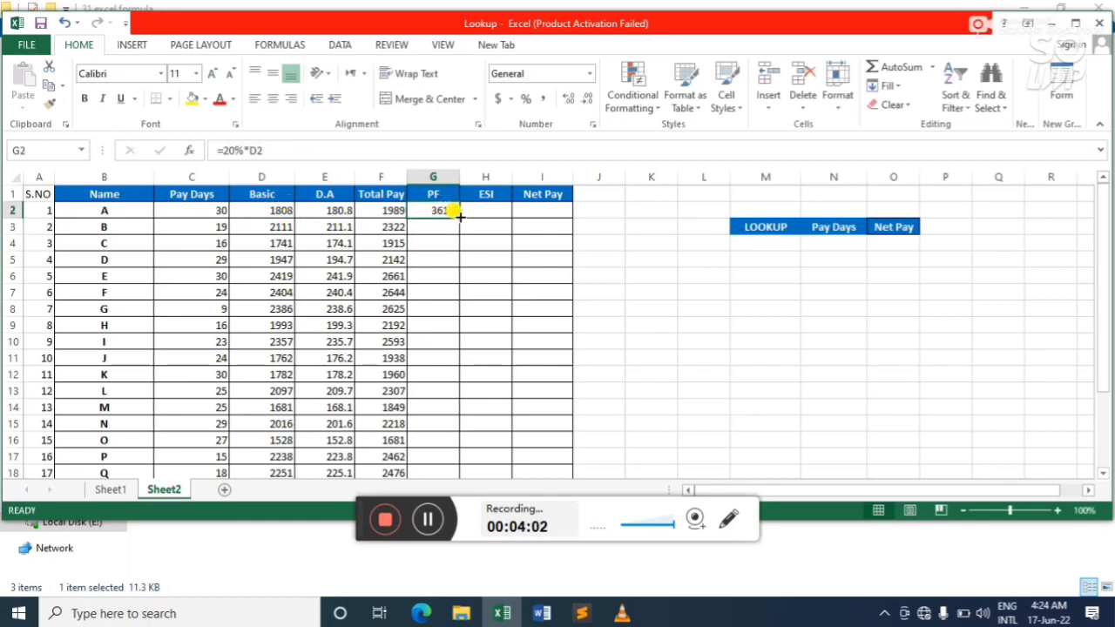
double_click(460, 220)
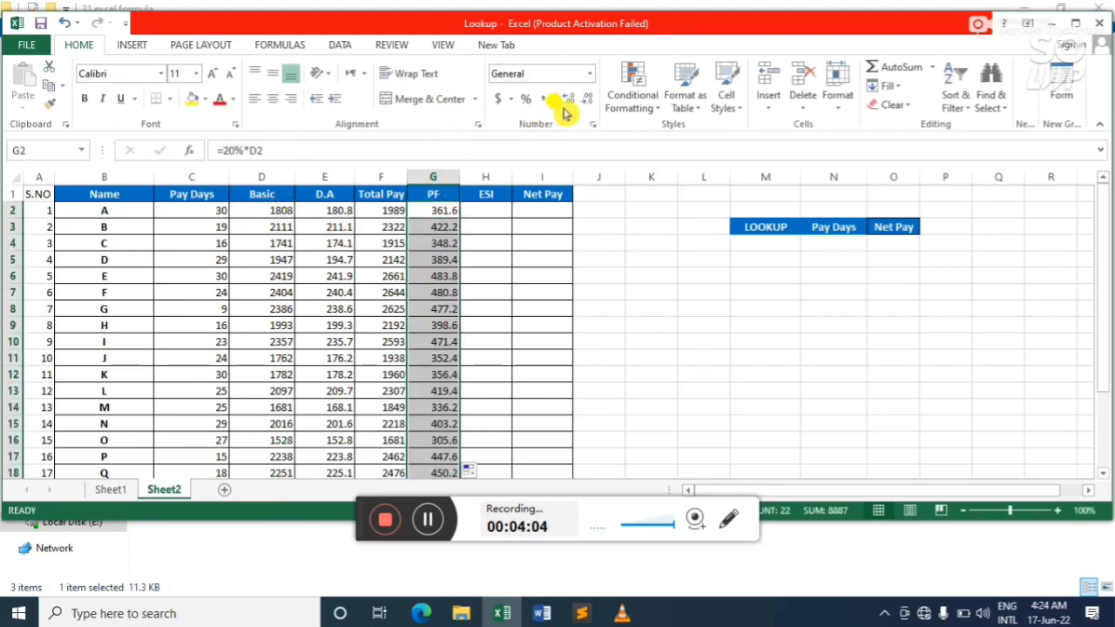
left_click(587, 99)
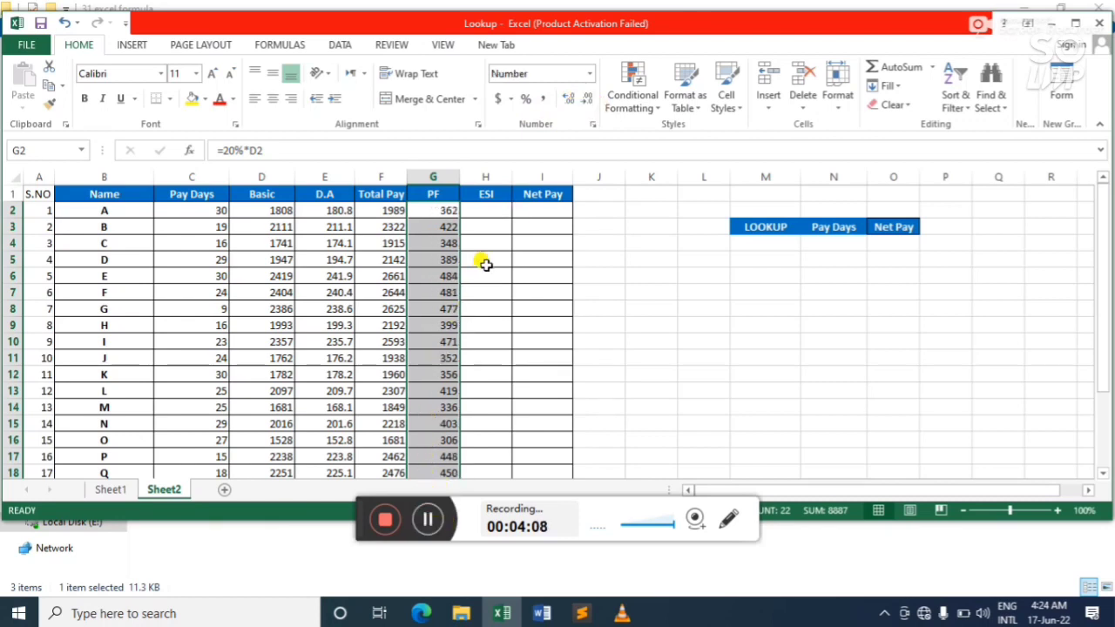
Calculate ESI in H2 as half of PF with the formula =G2/2
left_click(488, 208)
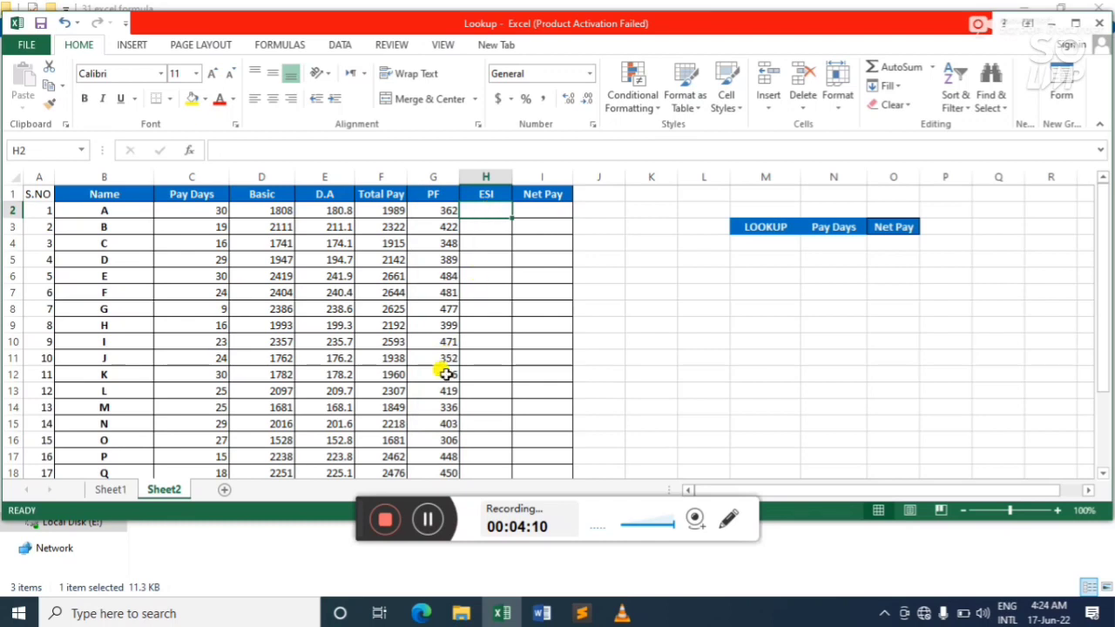
left_click(429, 521)
left_click(428, 520)
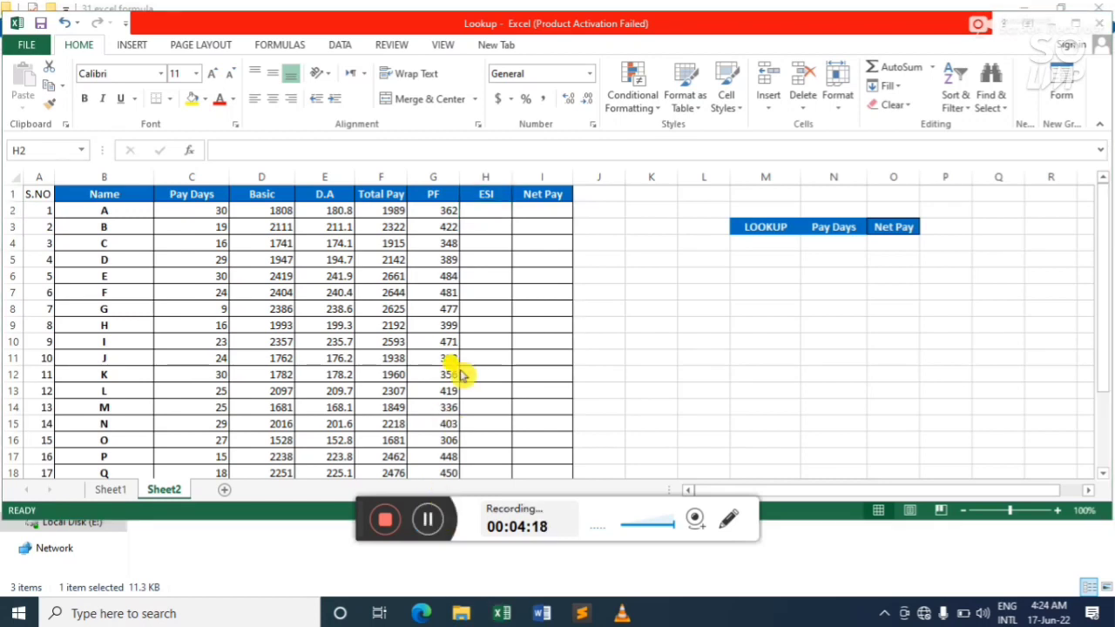
left_click(492, 211)
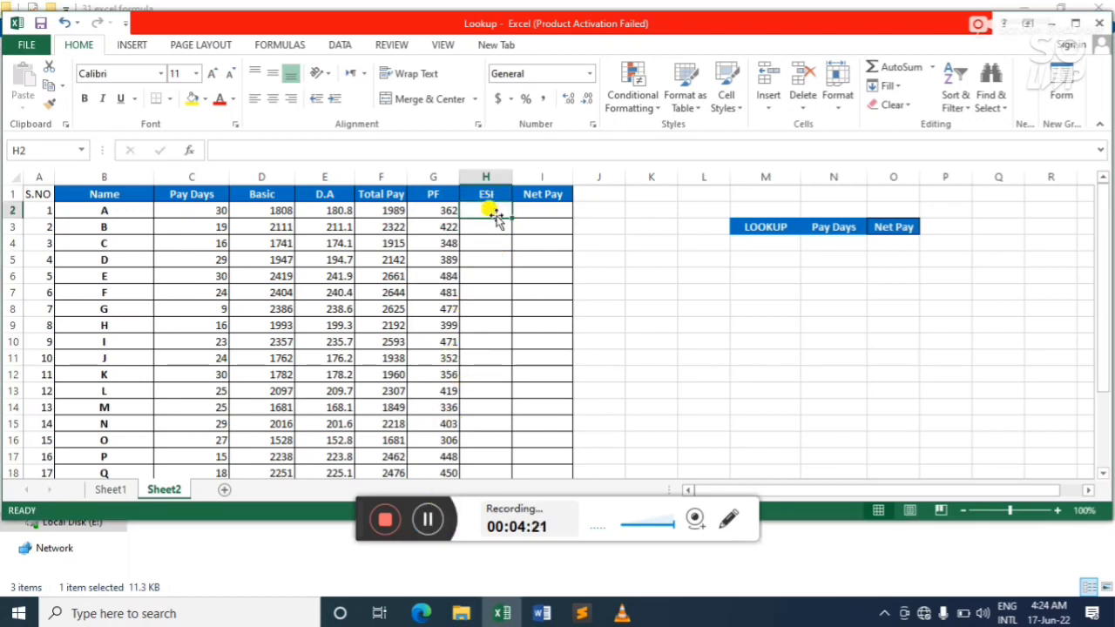
type("=")
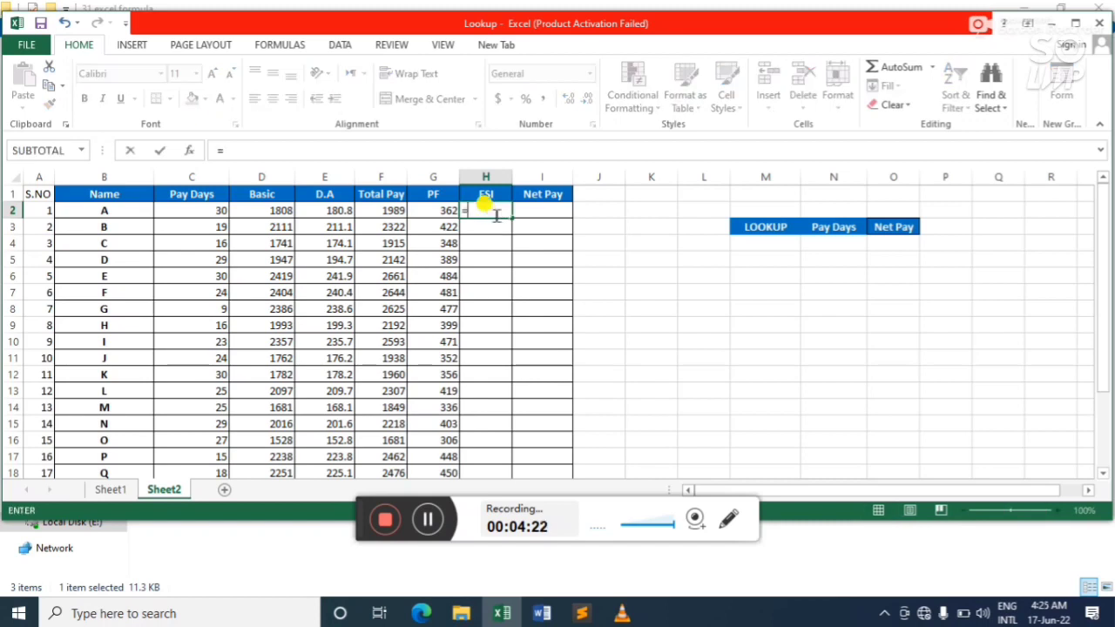
left_click(442, 210)
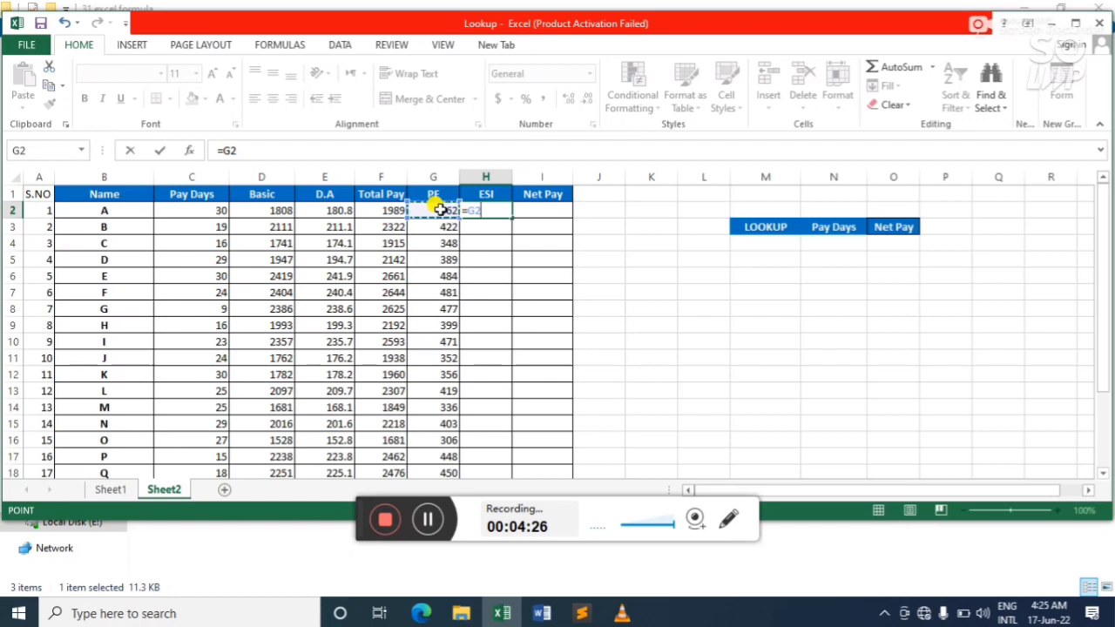
type("/2")
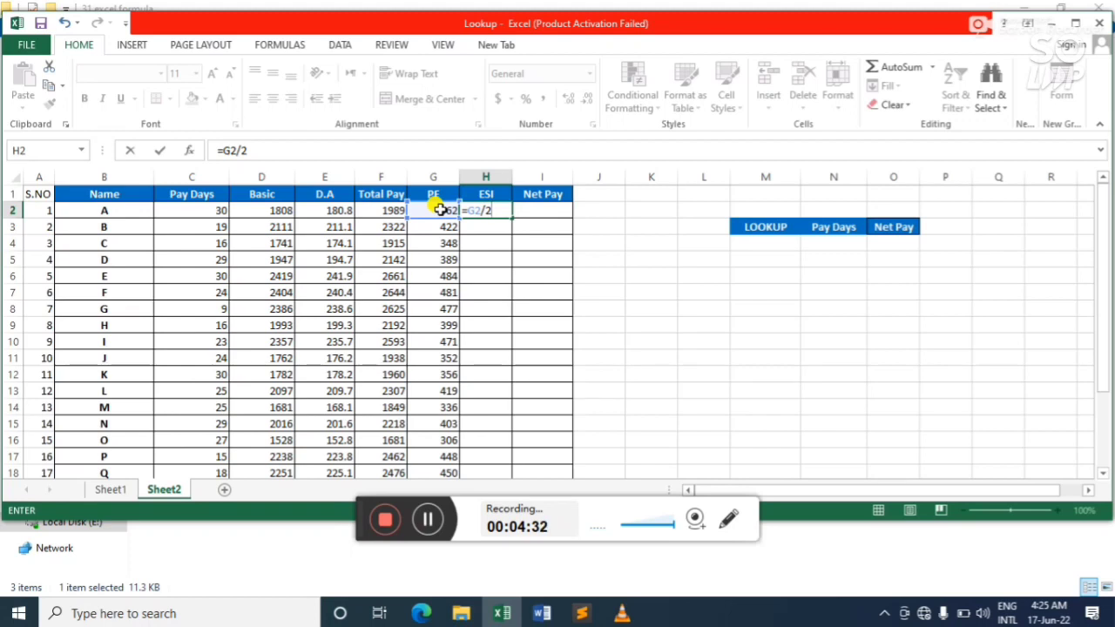
key("Return")
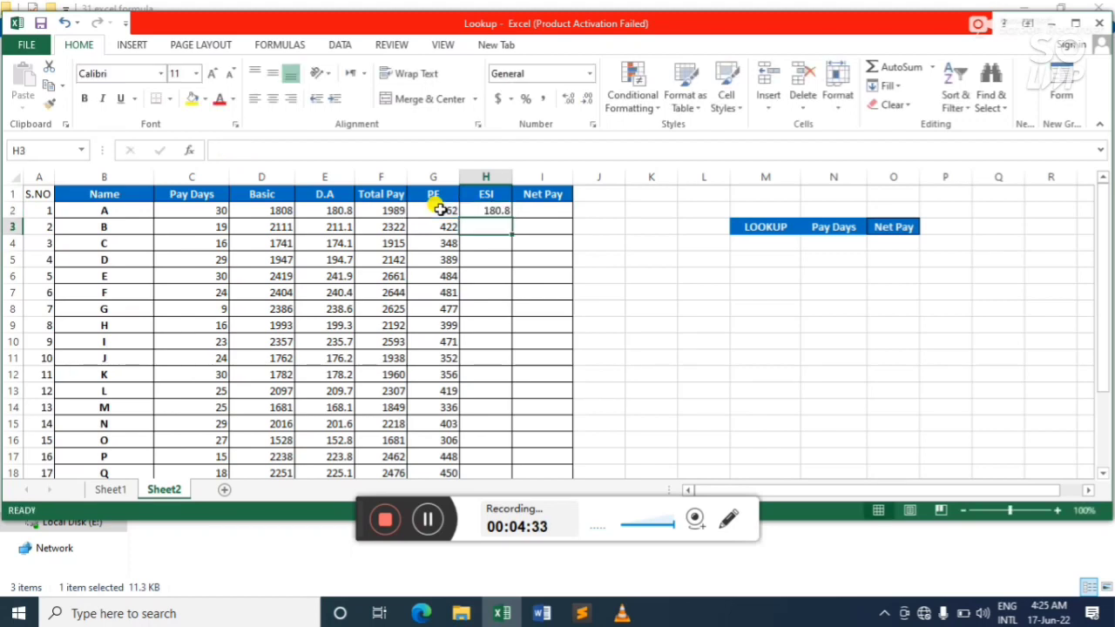
Fill the ESI formula down for all names and display the values without decimals
left_click(485, 210)
left_click_drag(505, 212, 512, 218)
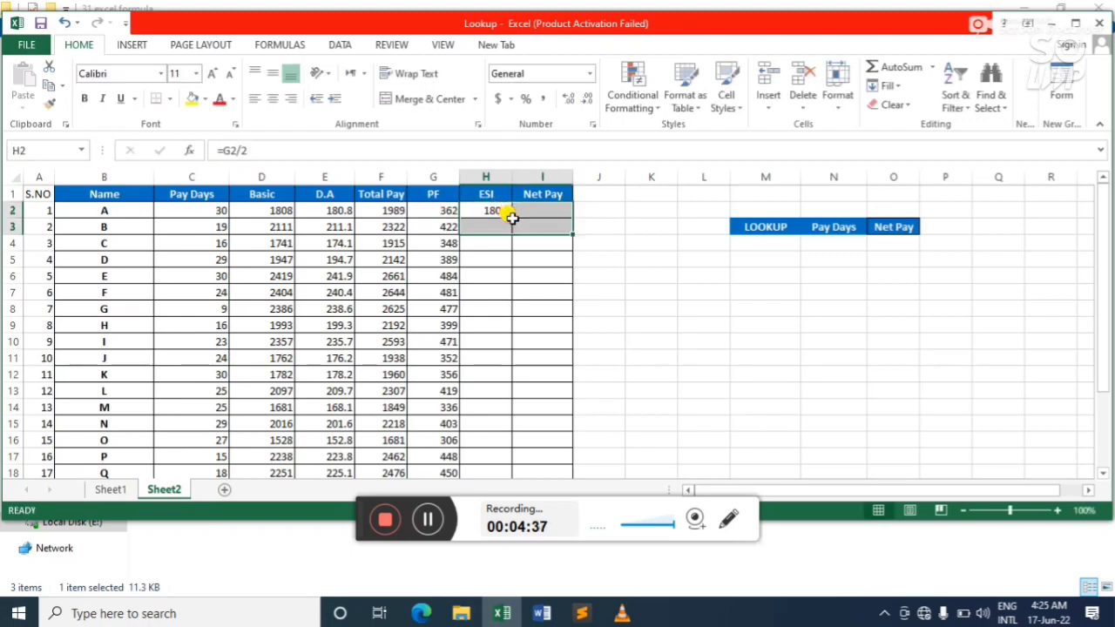
left_click(514, 221)
left_click(493, 206)
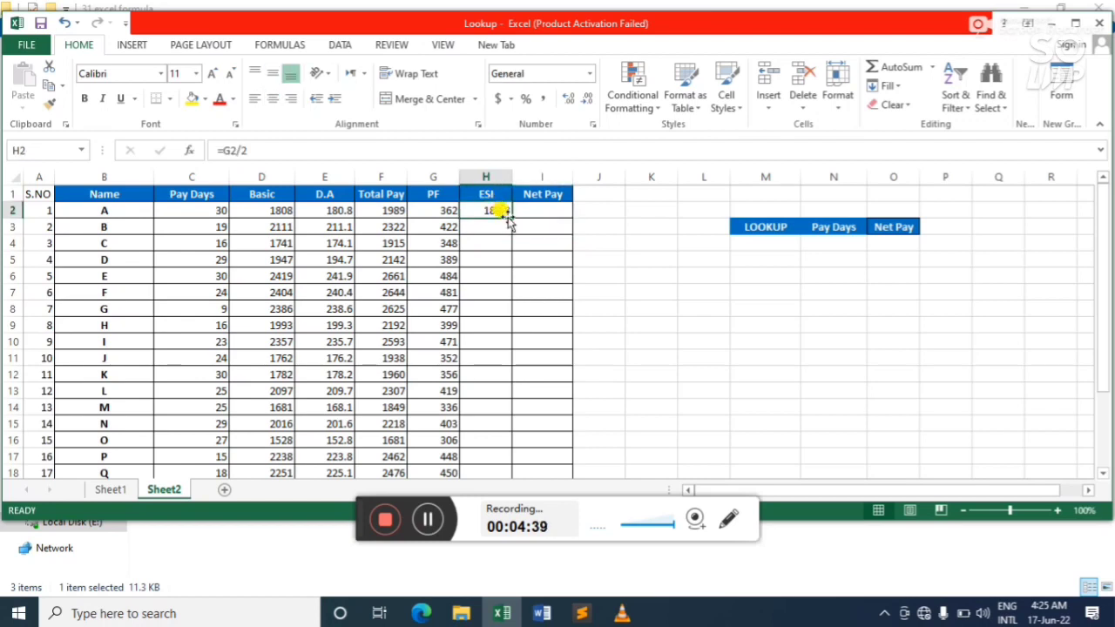
double_click(512, 218)
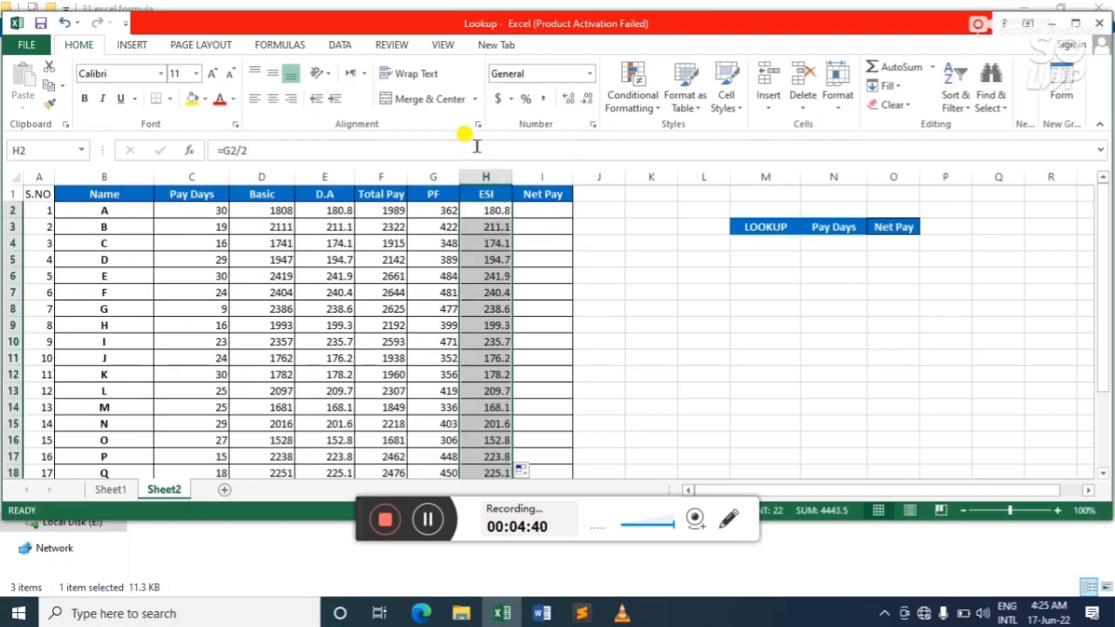
left_click(587, 102)
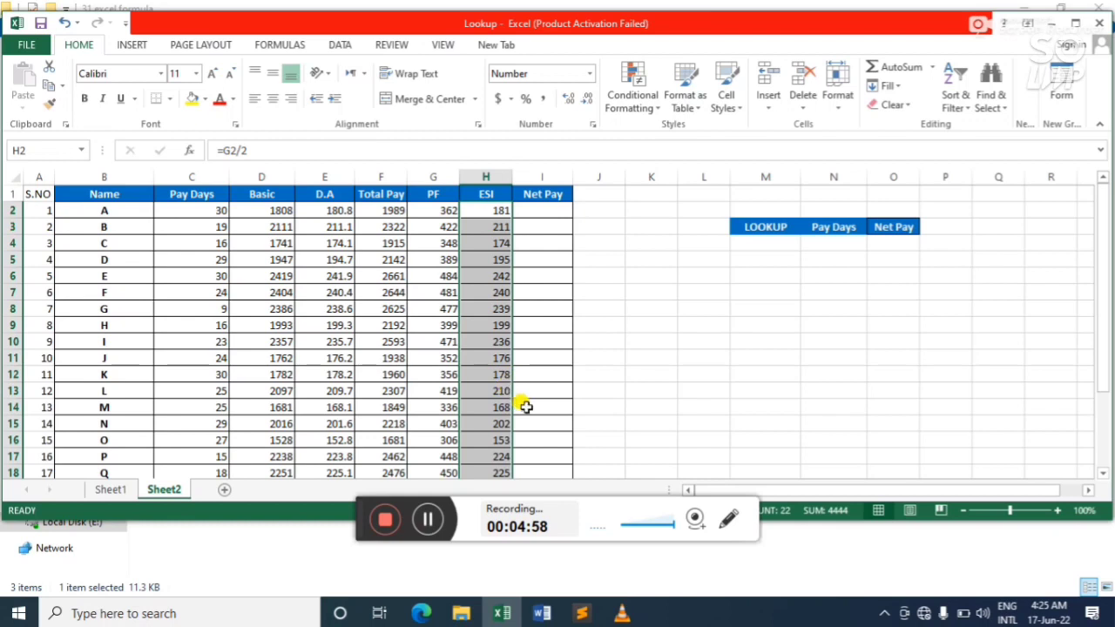
left_click(428, 521)
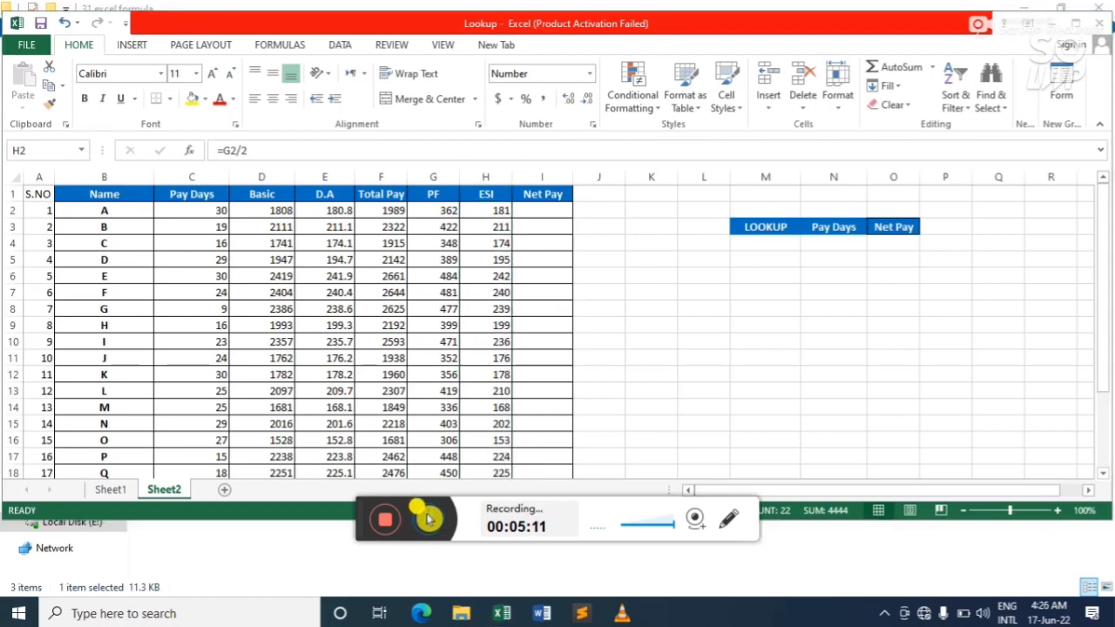
left_click(551, 208)
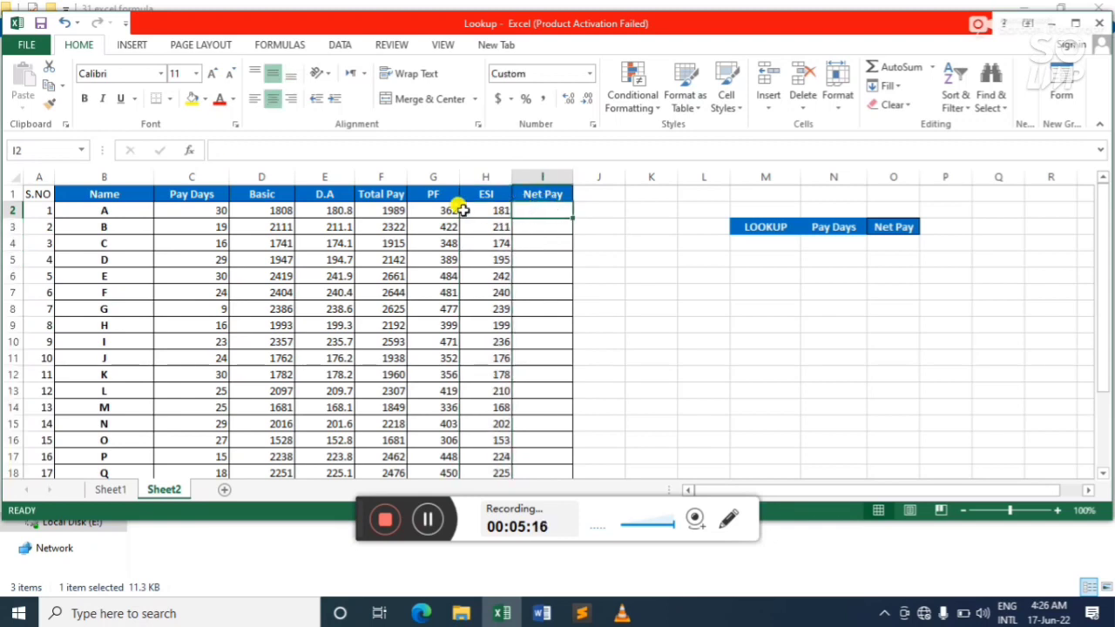
left_click(322, 210)
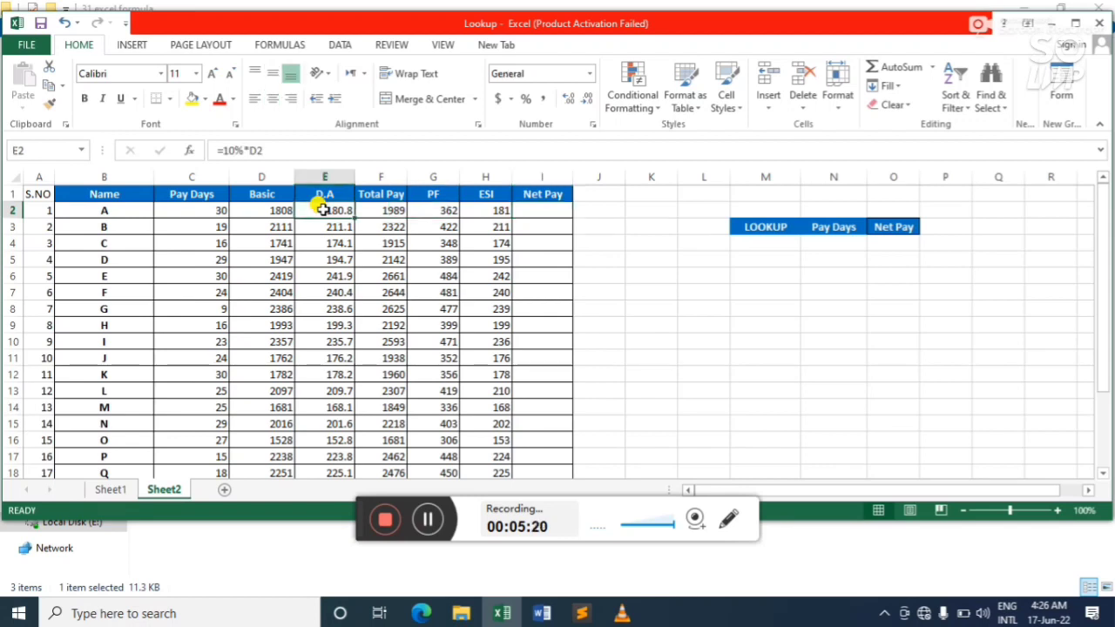
left_click(322, 227)
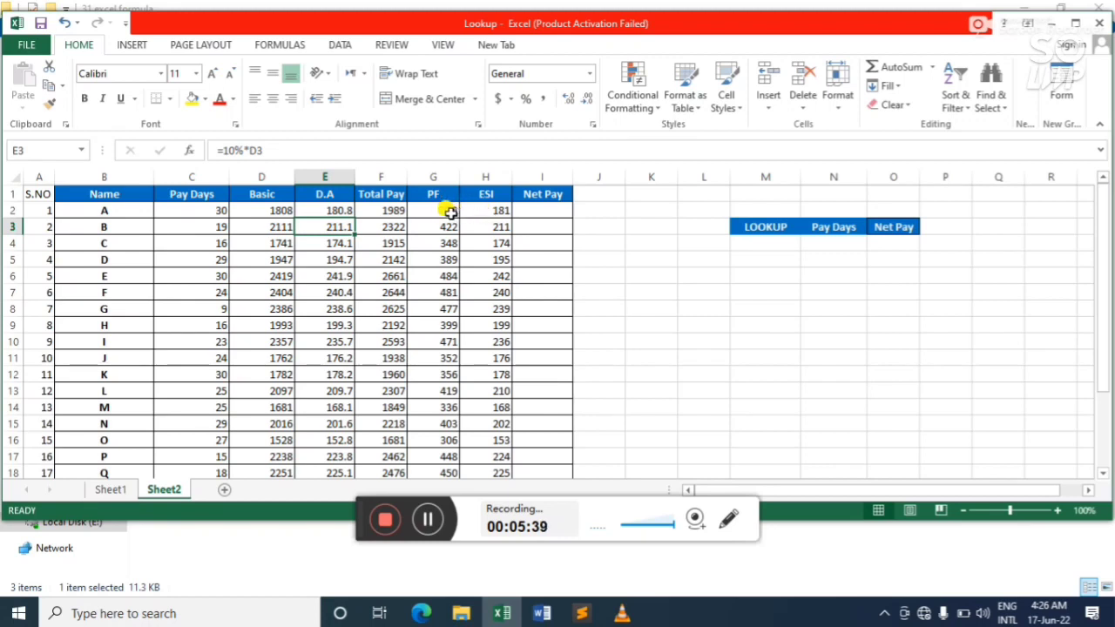
Calculate Net Pay in I2 by subtracting PF and ESI from Total Pay with the formula =F2-G2-H2
left_click(542, 213)
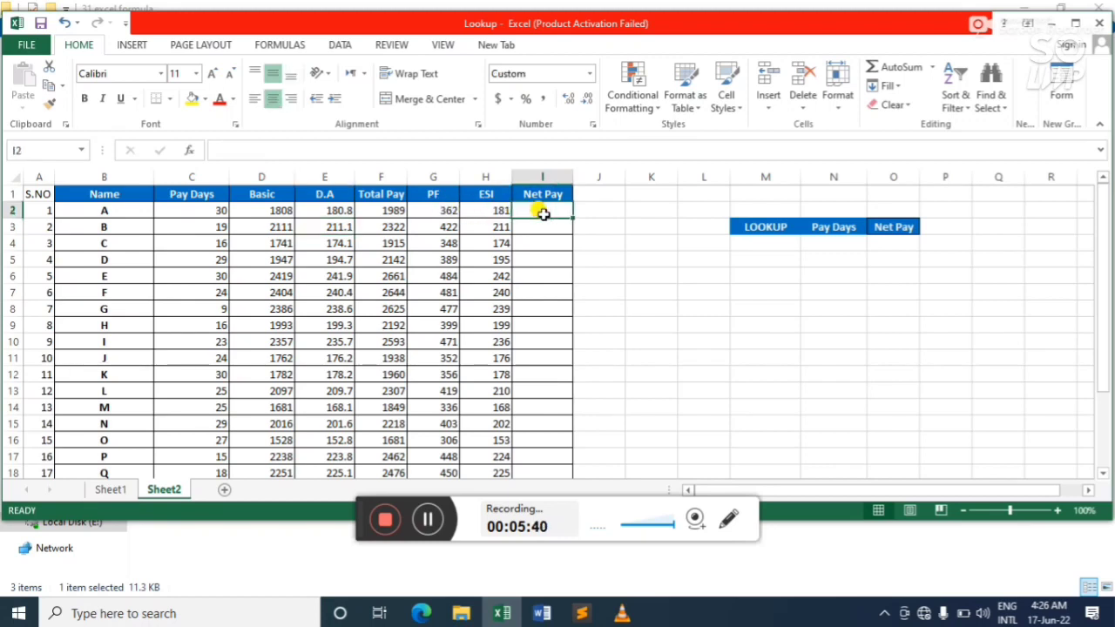
type("=")
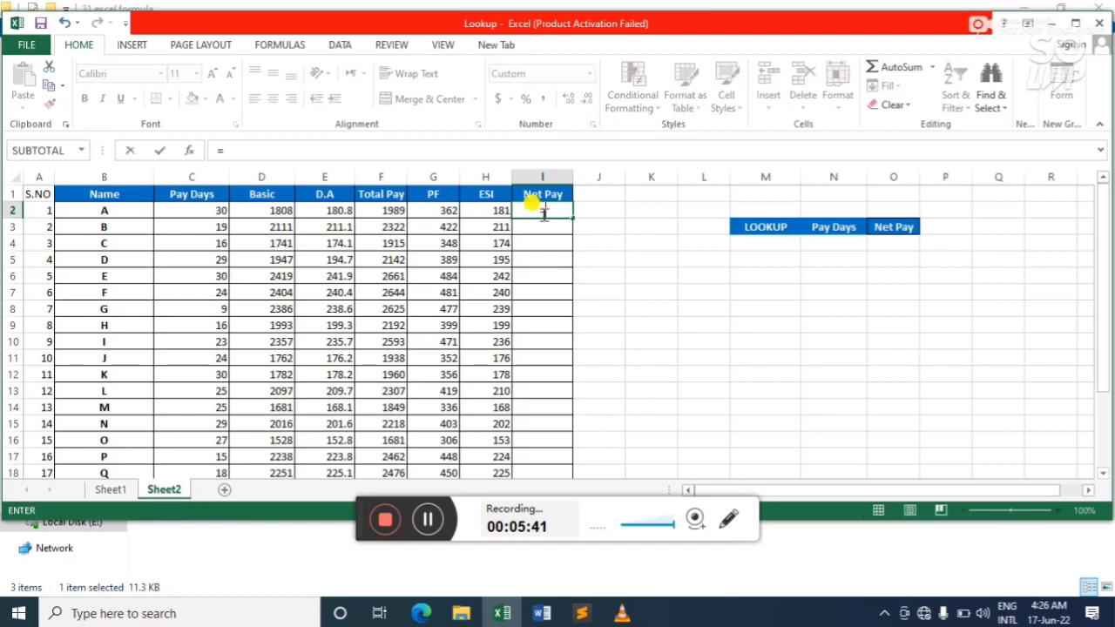
left_click(386, 211)
type("-")
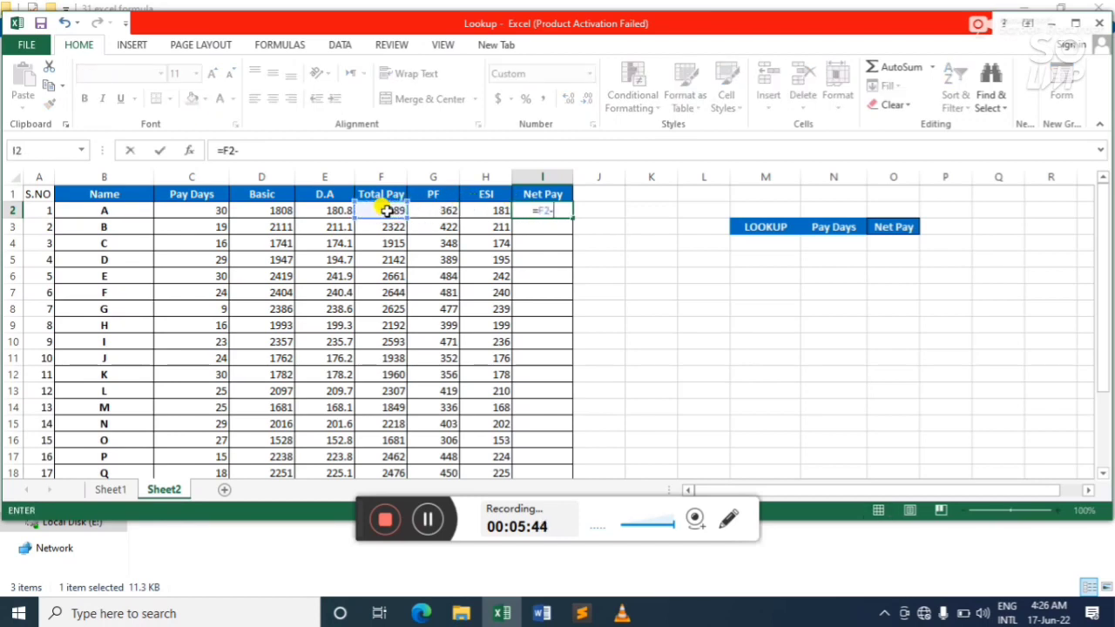
left_click(427, 212)
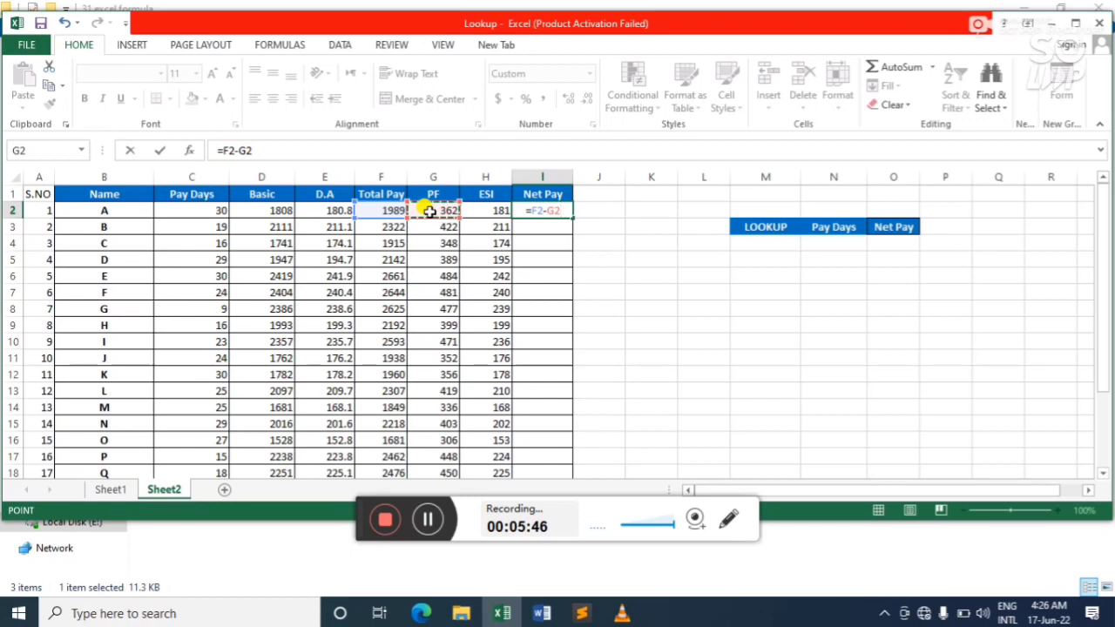
type("-")
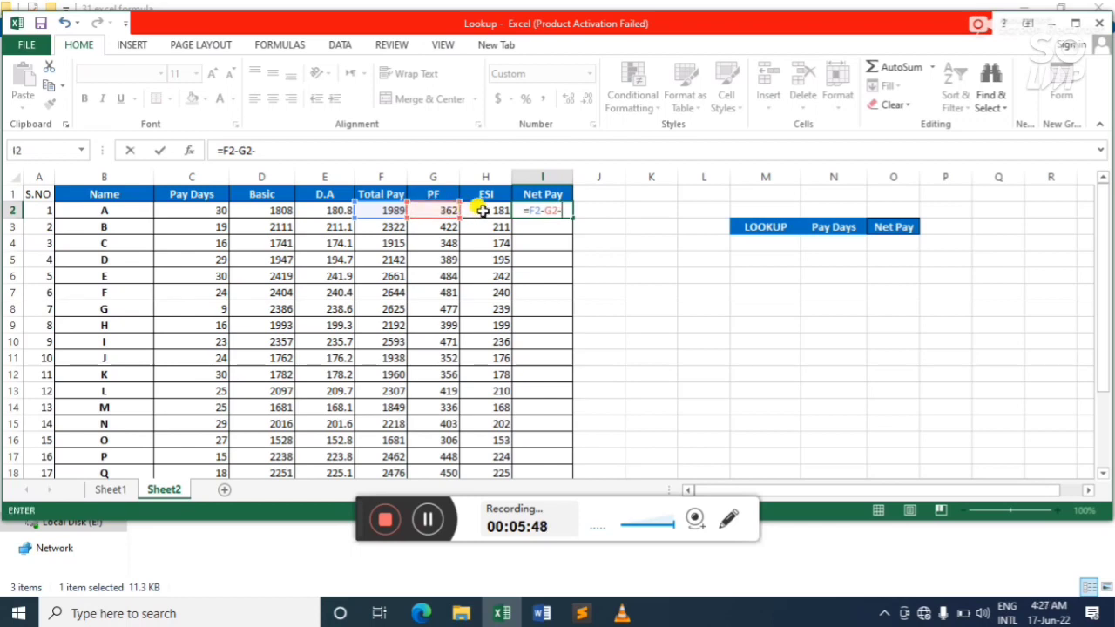
left_click(482, 212)
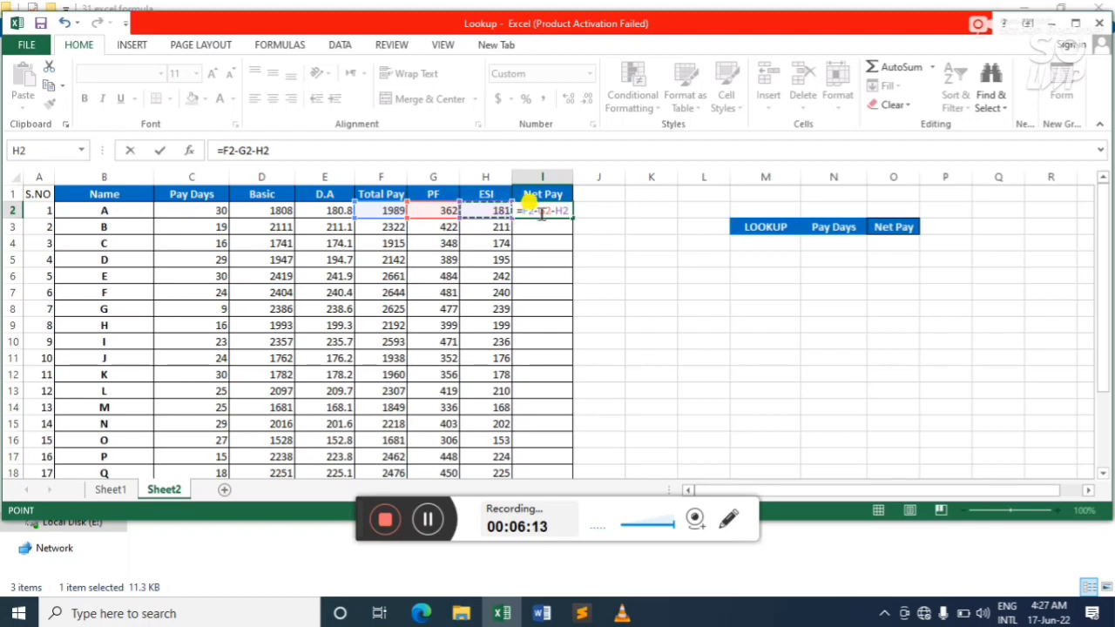
key("ctrl+Return")
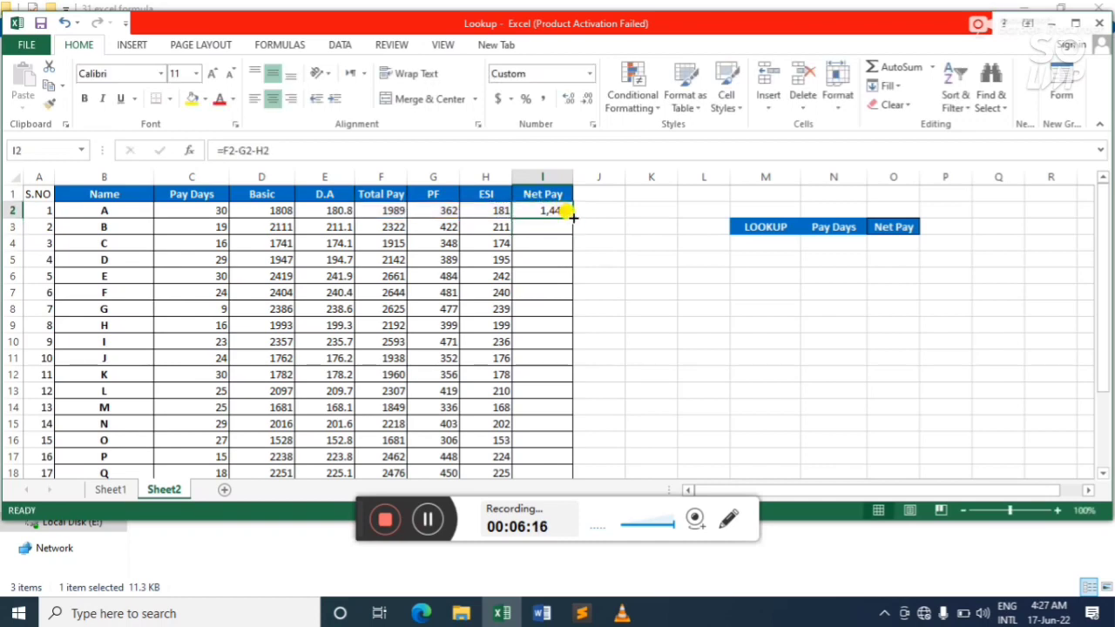
Fill the Net Pay formula down for all names
double_click(572, 216)
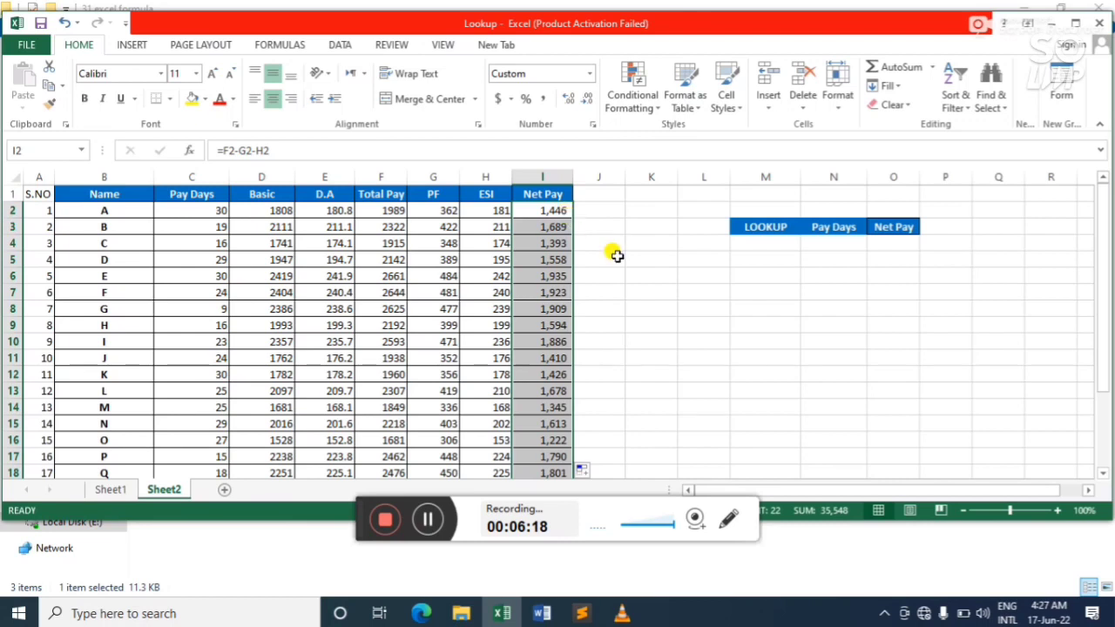
left_click(628, 258)
key("Down")
key("Down")
key("Down")
key("Down")
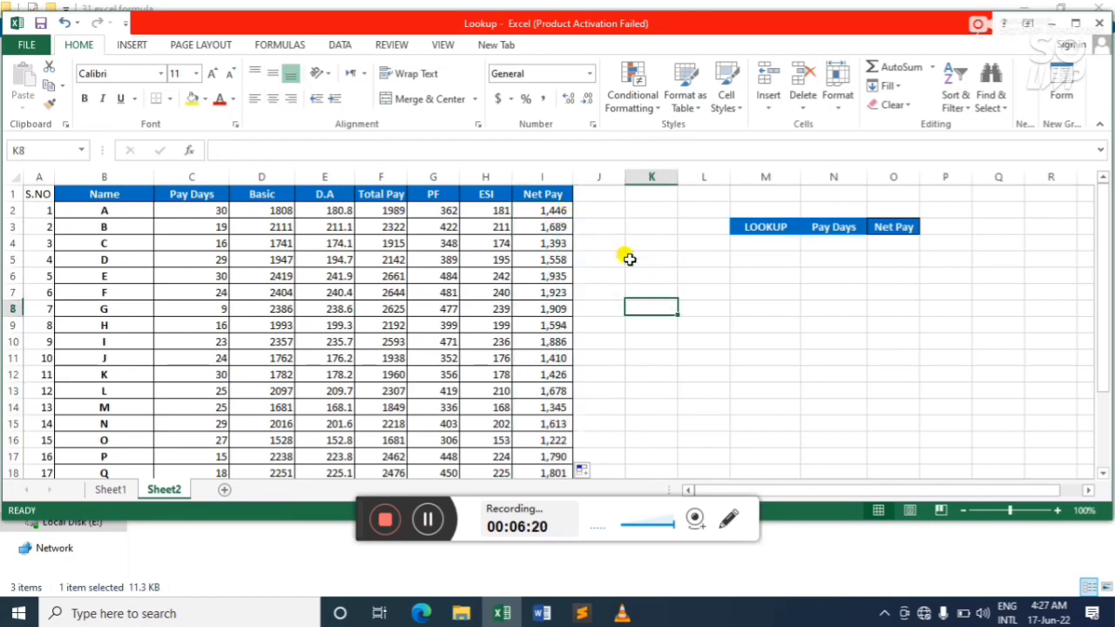
Choose the name A in the LOOKUP cell M4
left_click(762, 241)
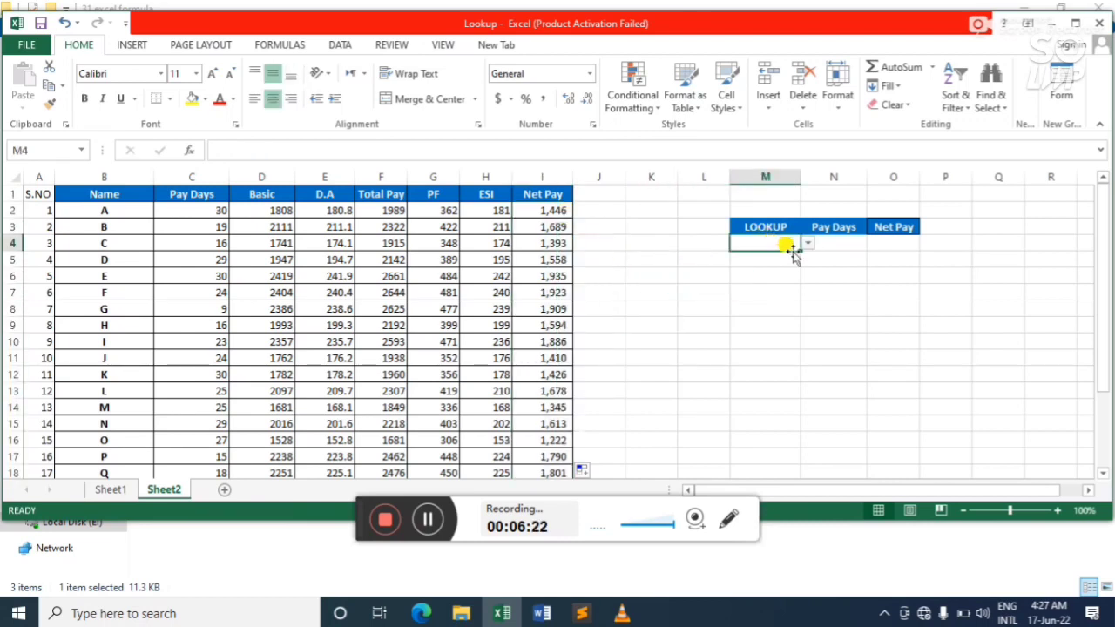
left_click(807, 246)
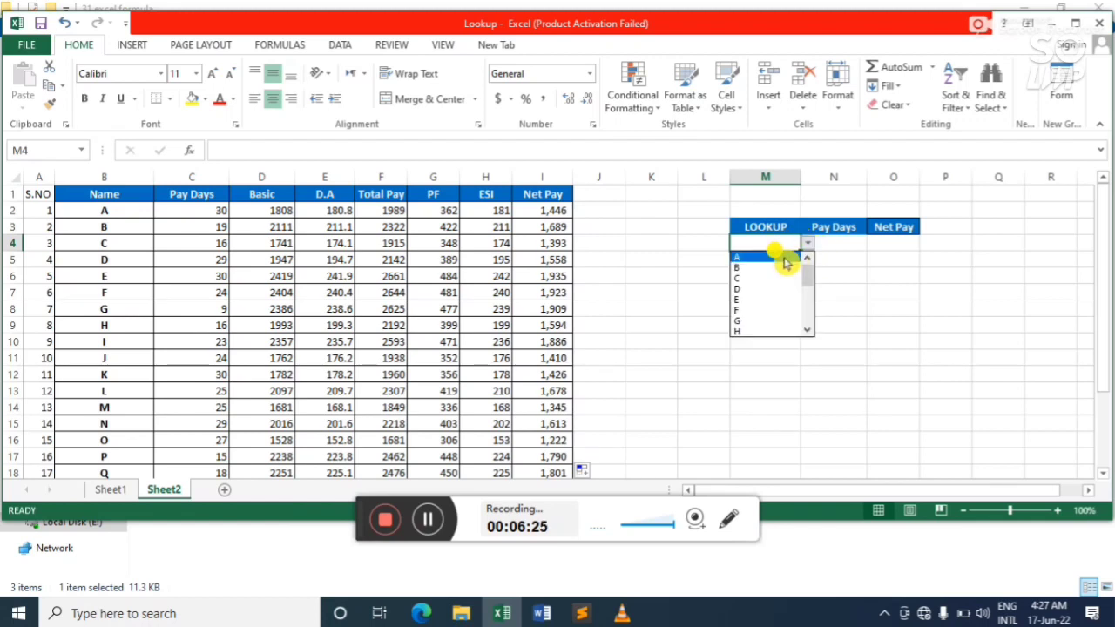
left_click(783, 253)
Start a LOOKUP formula in the Pay Days cell N4 with M4 as the lookup value
left_click(843, 242)
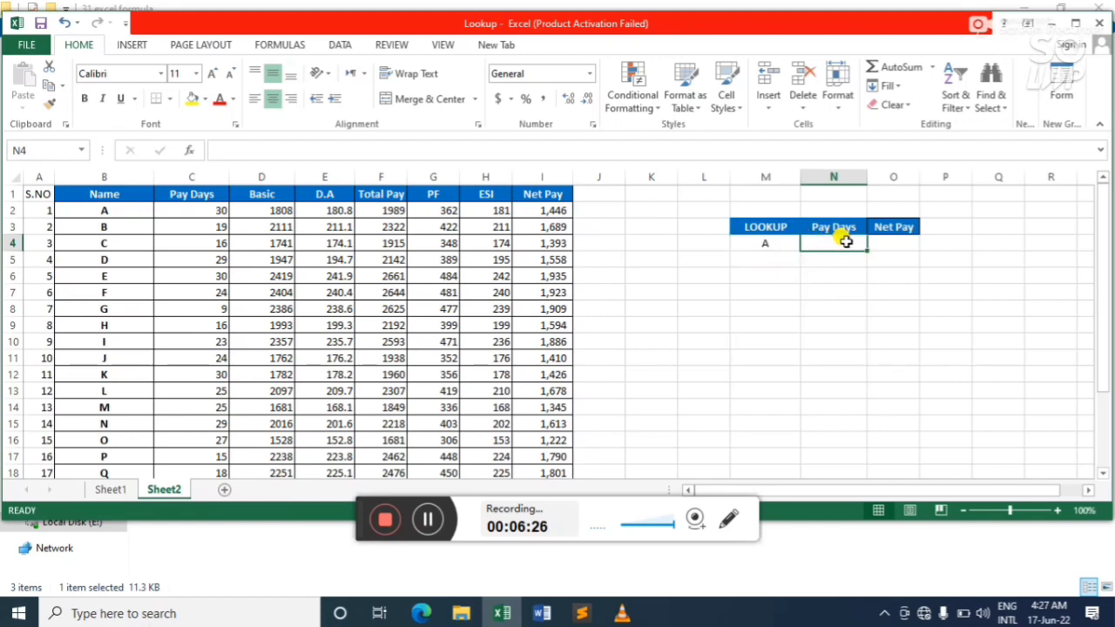
type("=")
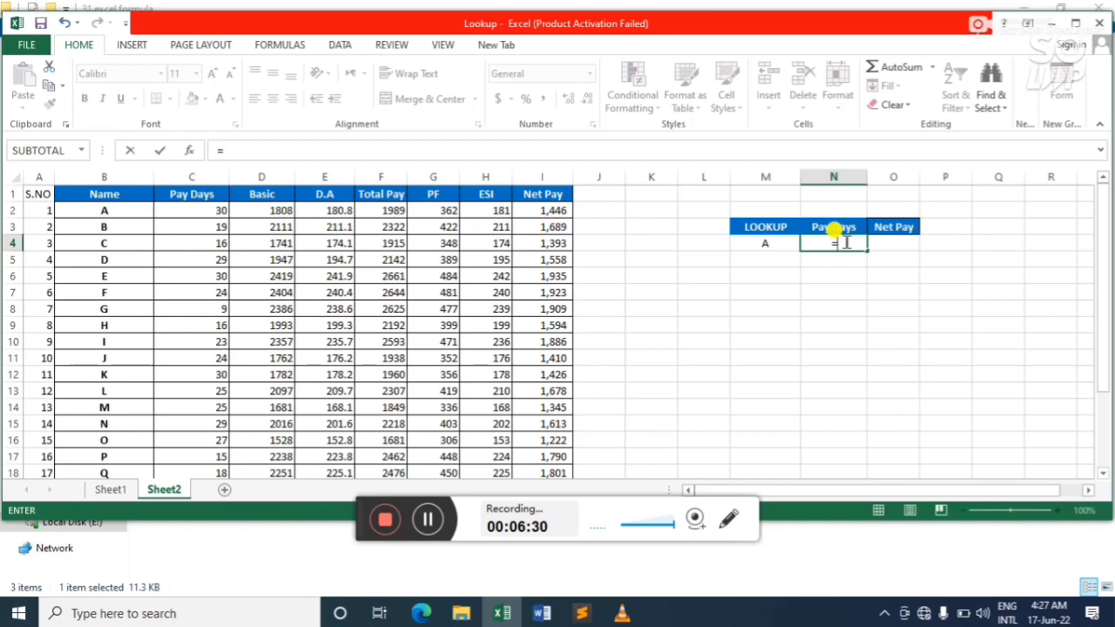
type("lo")
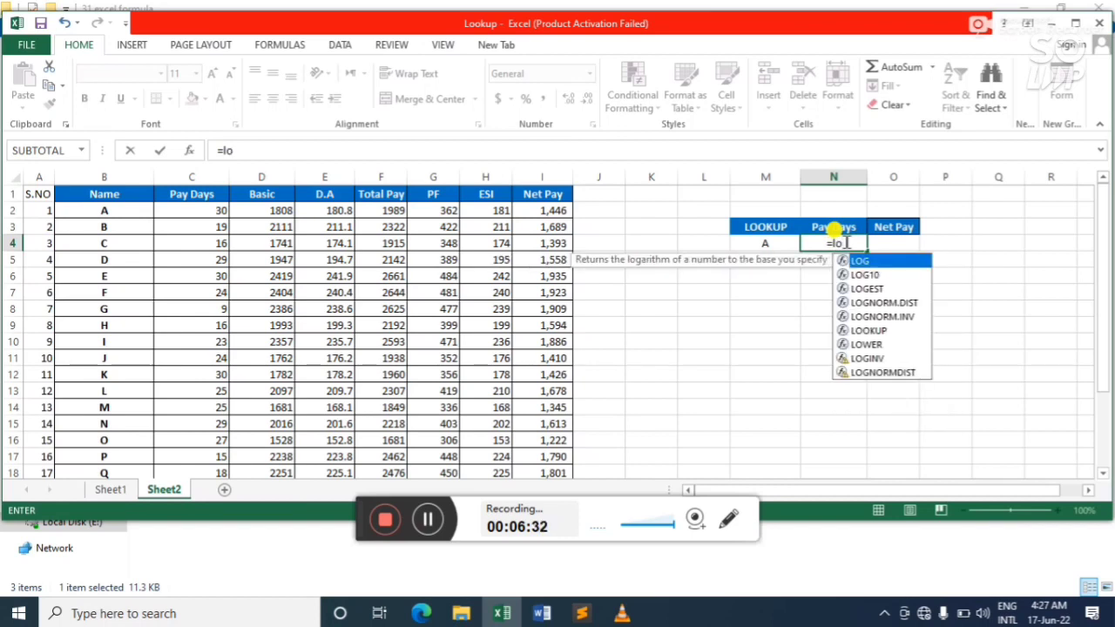
type("o")
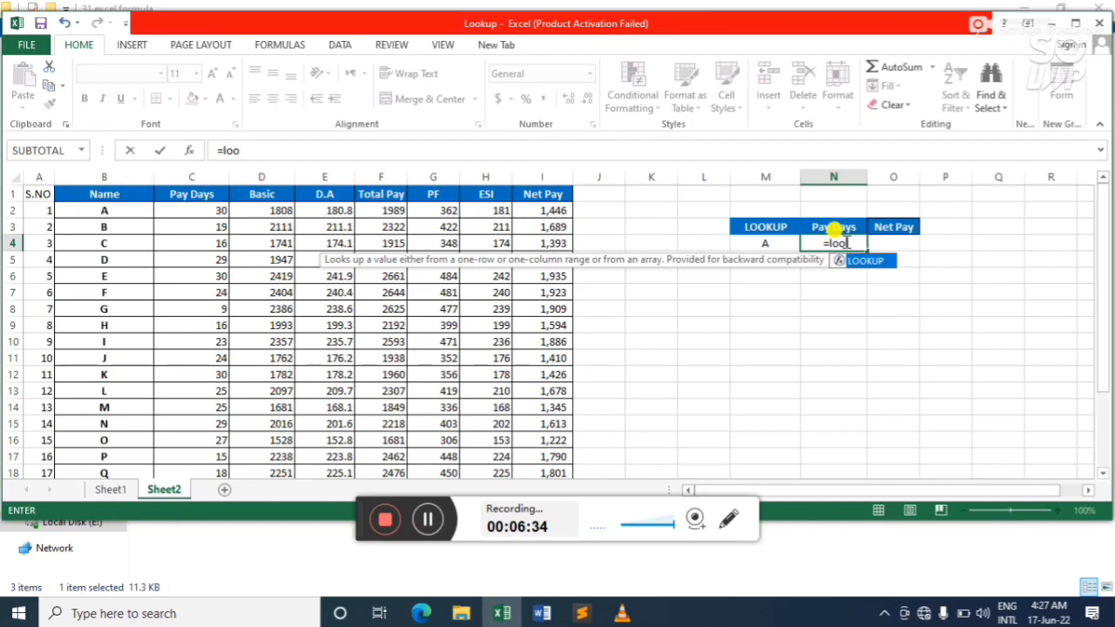
key("Tab")
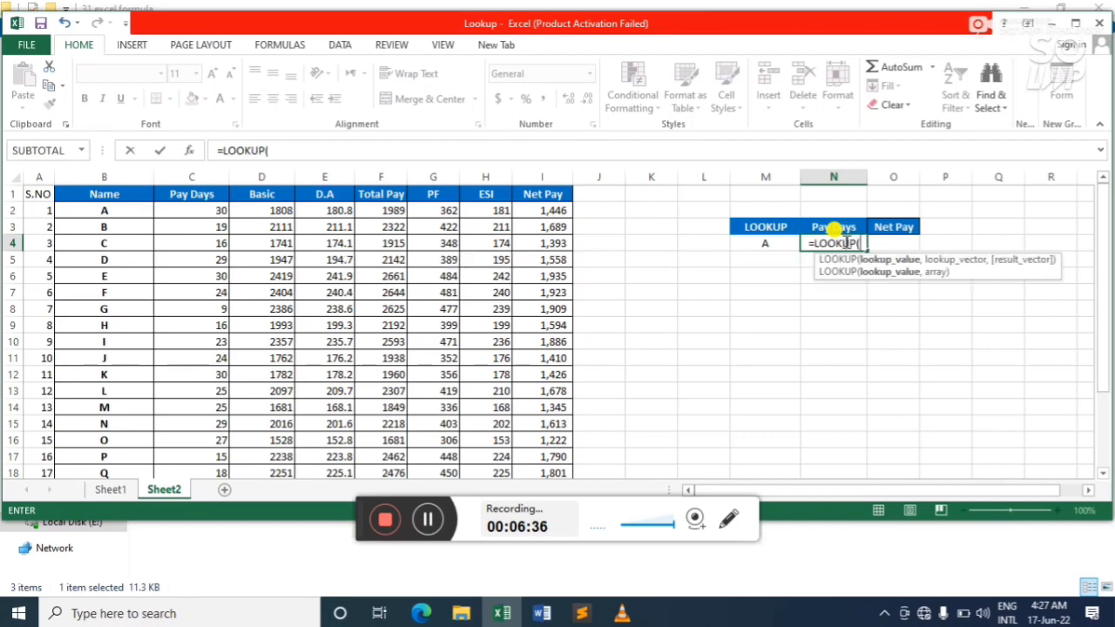
left_click(766, 244)
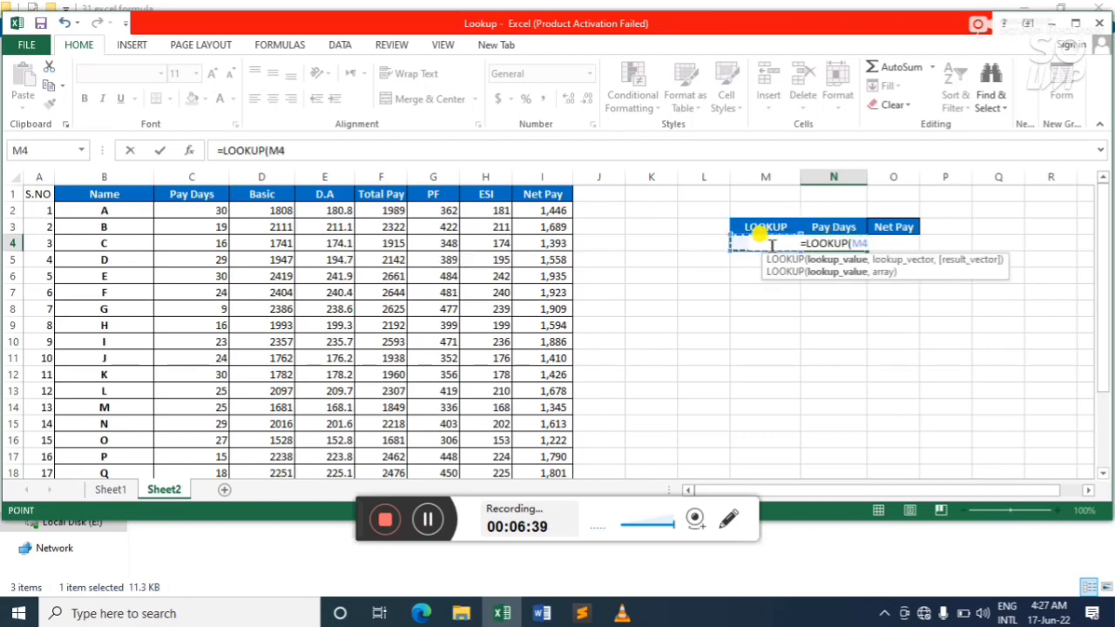
type(",")
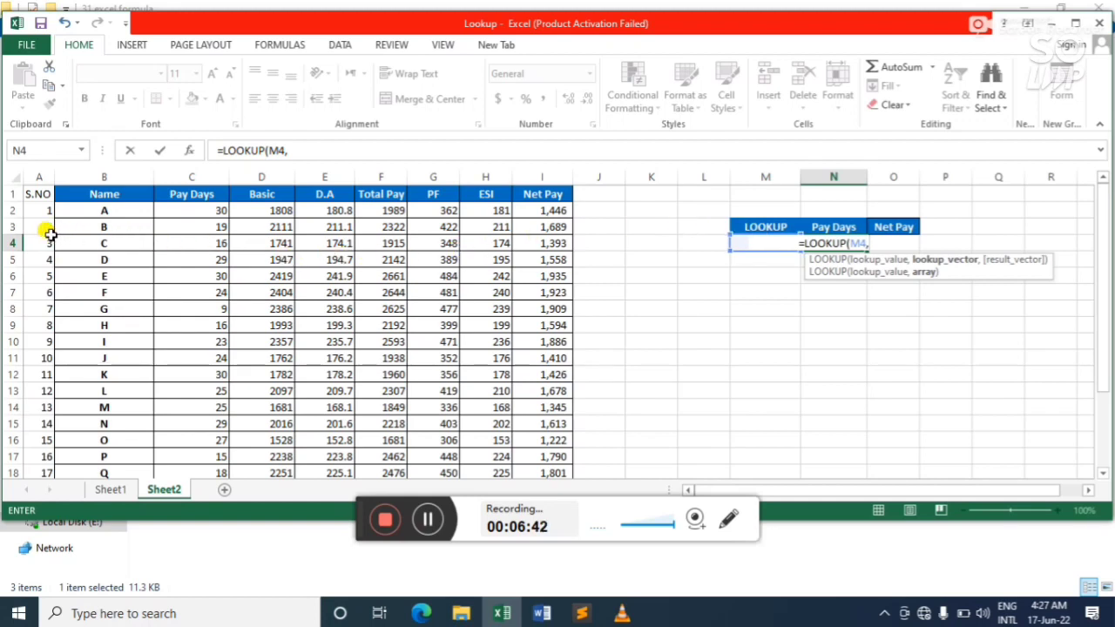
Set the names B2:B23 as the lookup vector of the Pay Days LOOKUP formula
left_click(96, 211)
key("shift+Down")
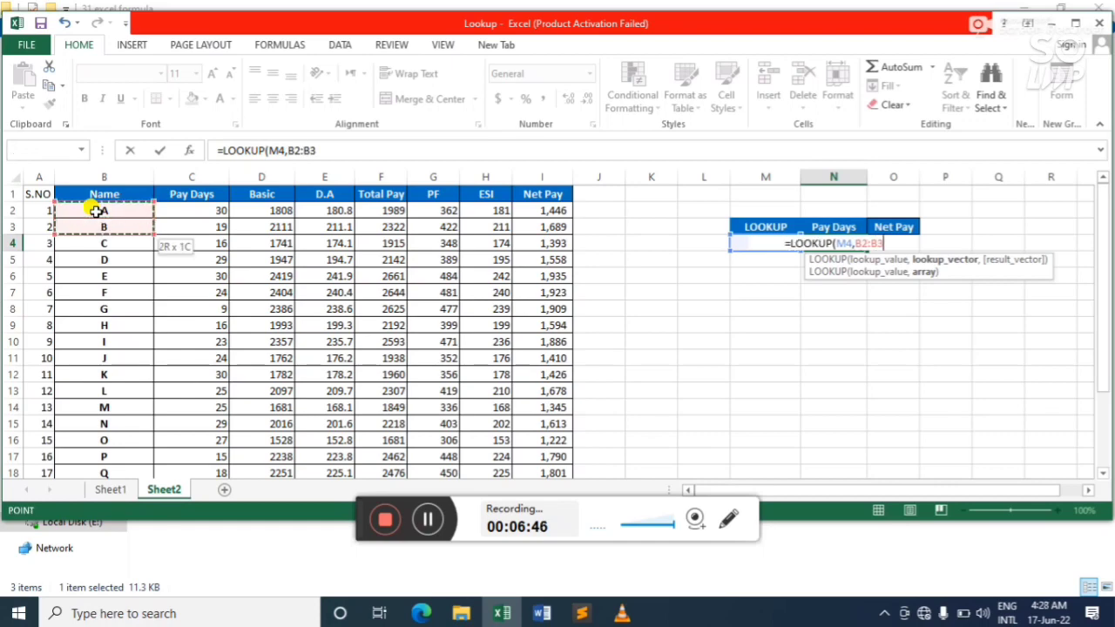
key("shift+Down")
key("shift+Down")
key("shift+Down")
key("shift+Down")
key("shift+Down")
key("shift+Down")
key("shift+Down")
key("shift+Down")
key("shift+Down")
key("shift+Down")
key("shift+Down")
key("shift+Down")
key("shift+Down")
key("shift+Down")
key("shift+Down")
key("shift+Down")
key("shift+Down")
key("shift+Down")
key("shift+Down")
key("shift+Down")
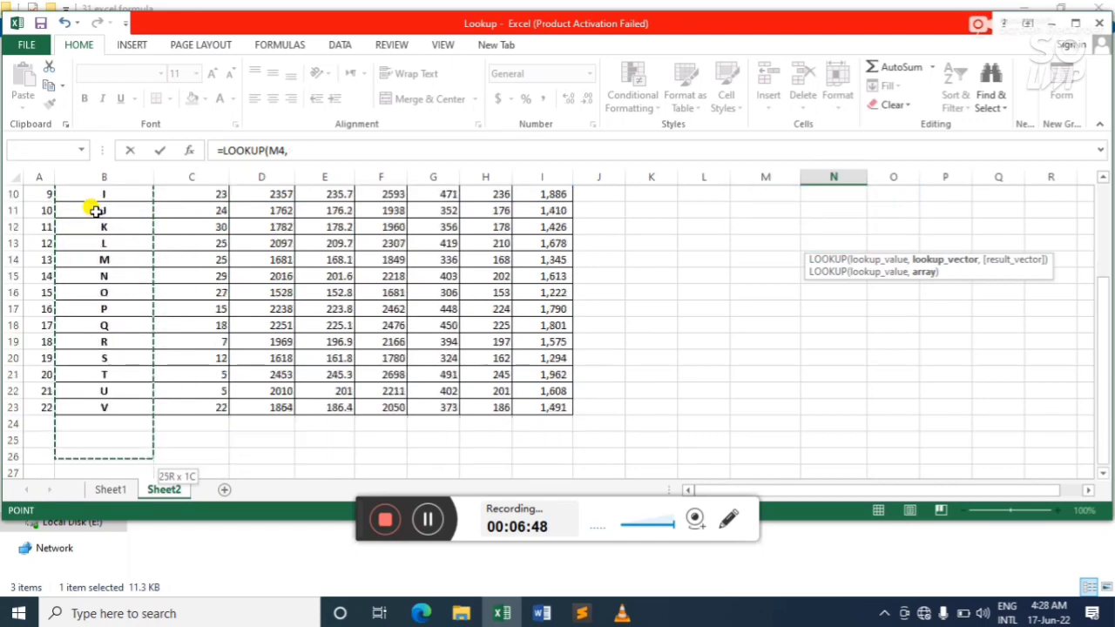
key("shift+Down")
key("shift+Up")
key("shift+Up")
key("shift+Up")
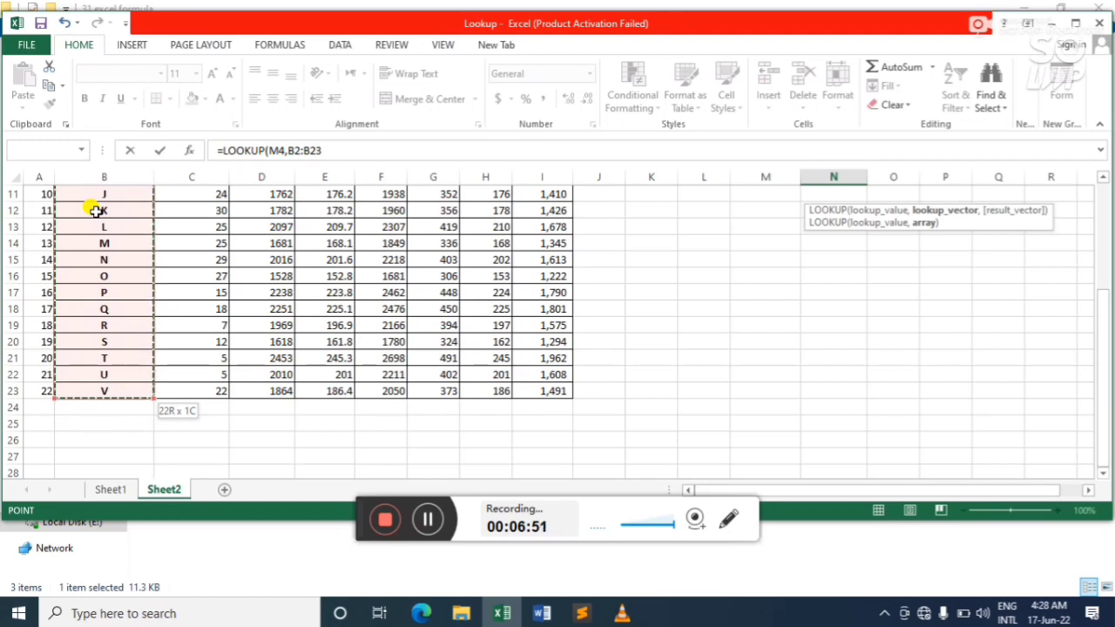
type(",")
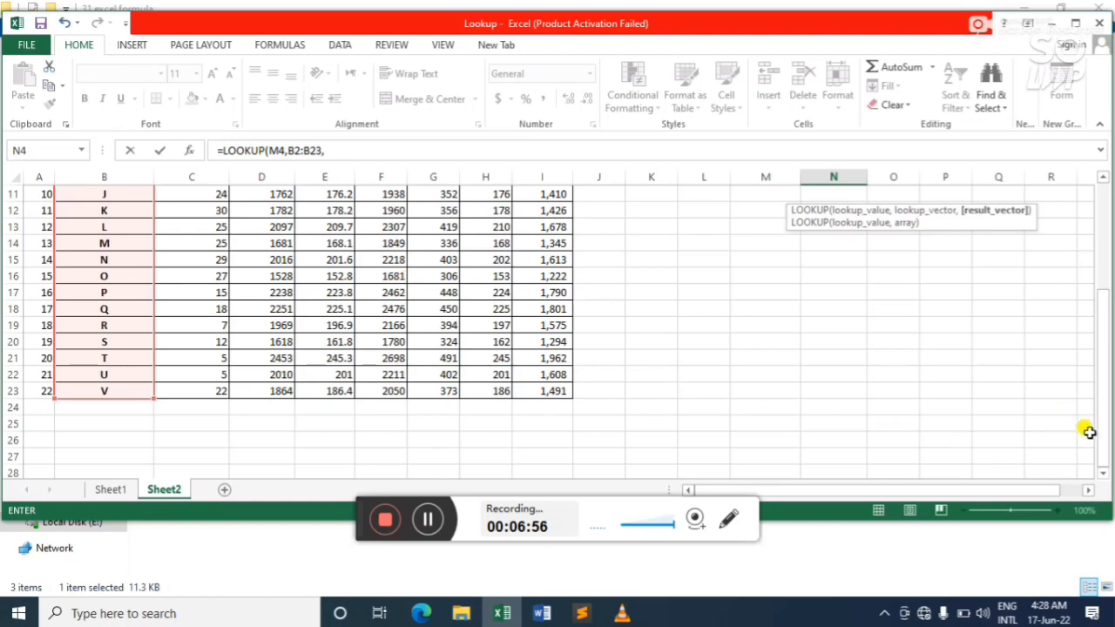
Complete the Pay Days LOOKUP formula with C2:C23 as the result vector
left_click_drag(1102, 440, 1099, 292)
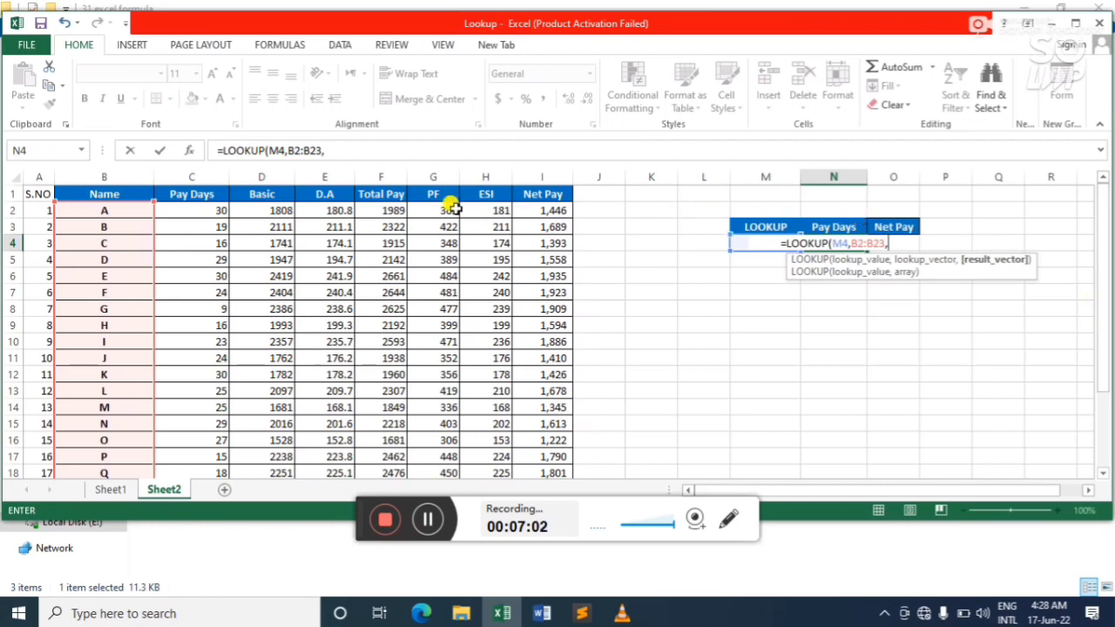
left_click(191, 211)
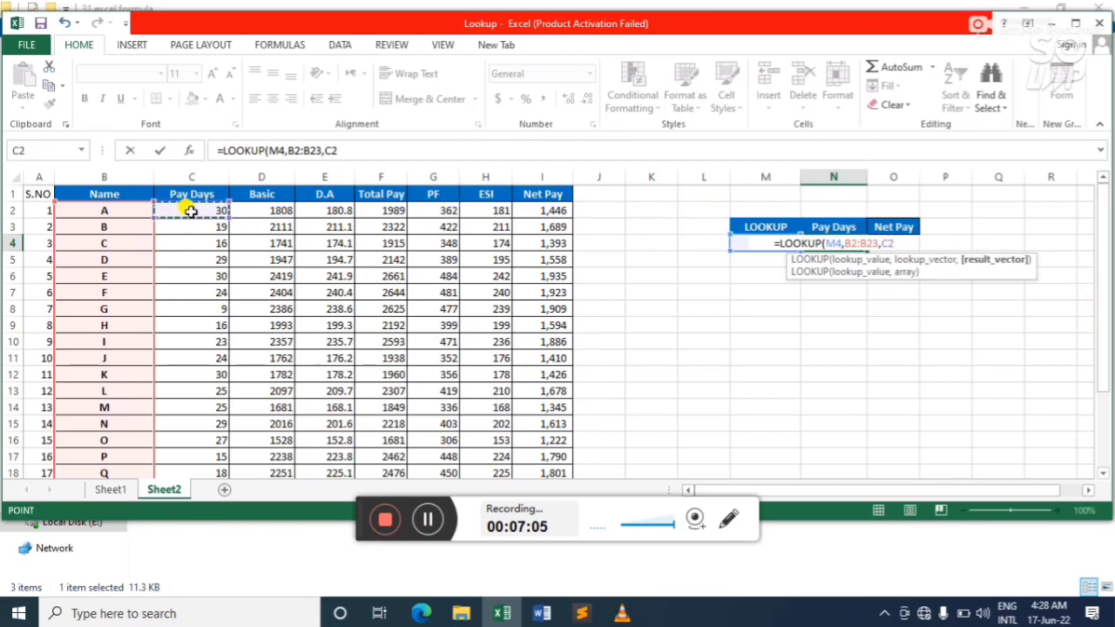
mouse_move(191, 211)
left_mouse_down()
mouse_move(191, 478)
mouse_move(189, 210)
left_mouse_up()
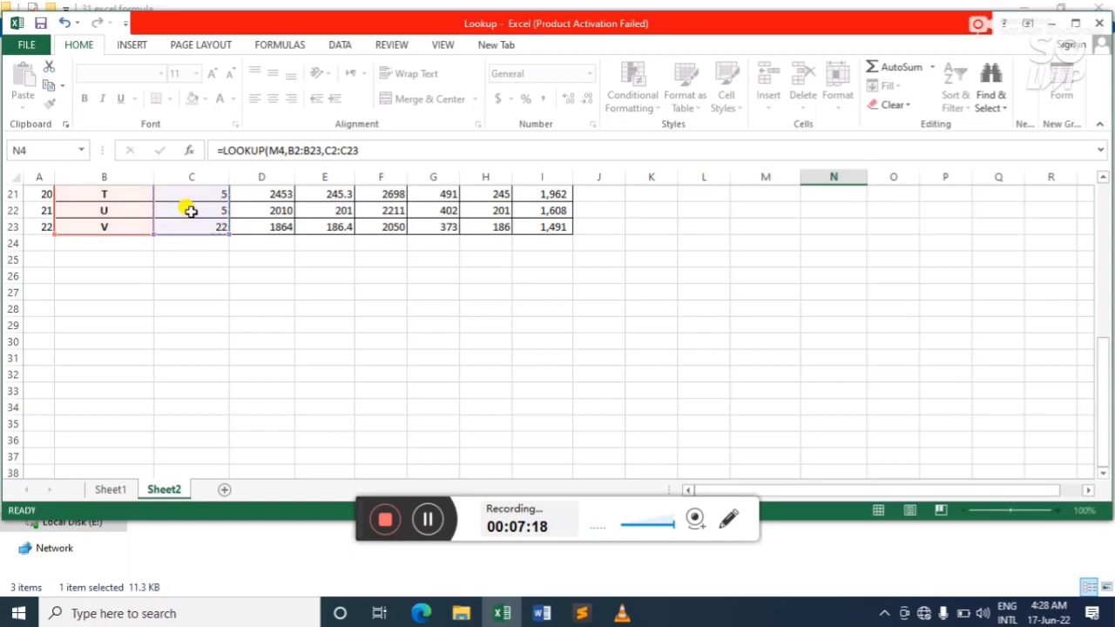
key("Return")
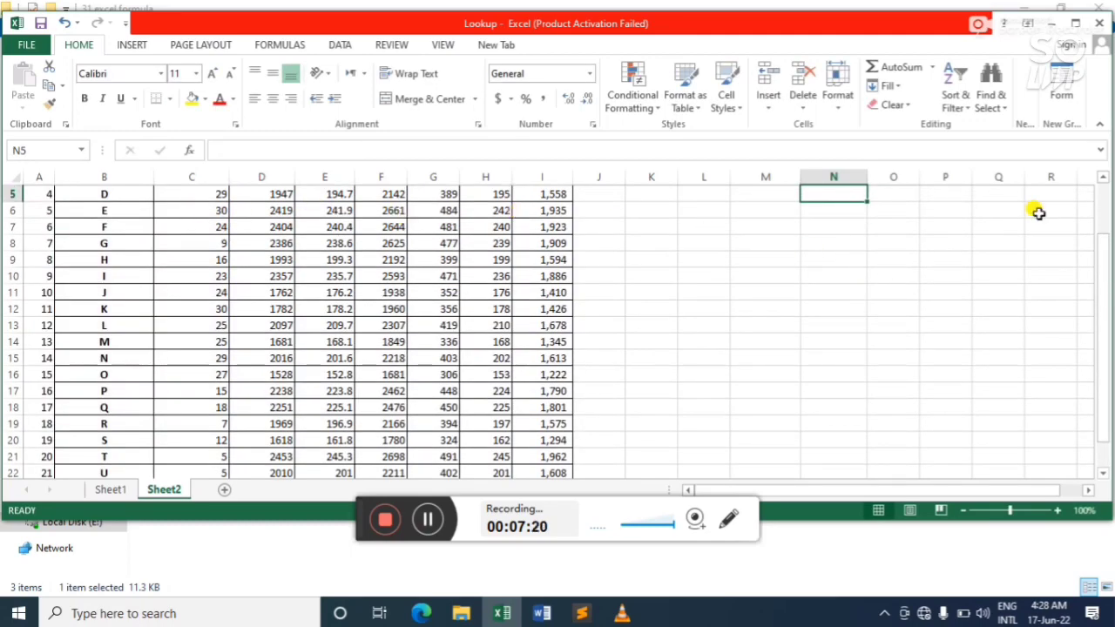
Start a LOOKUP formula in the Net Pay cell O4 with M4 as the lookup value and B2:B23 as the lookup vector
left_click(1104, 183)
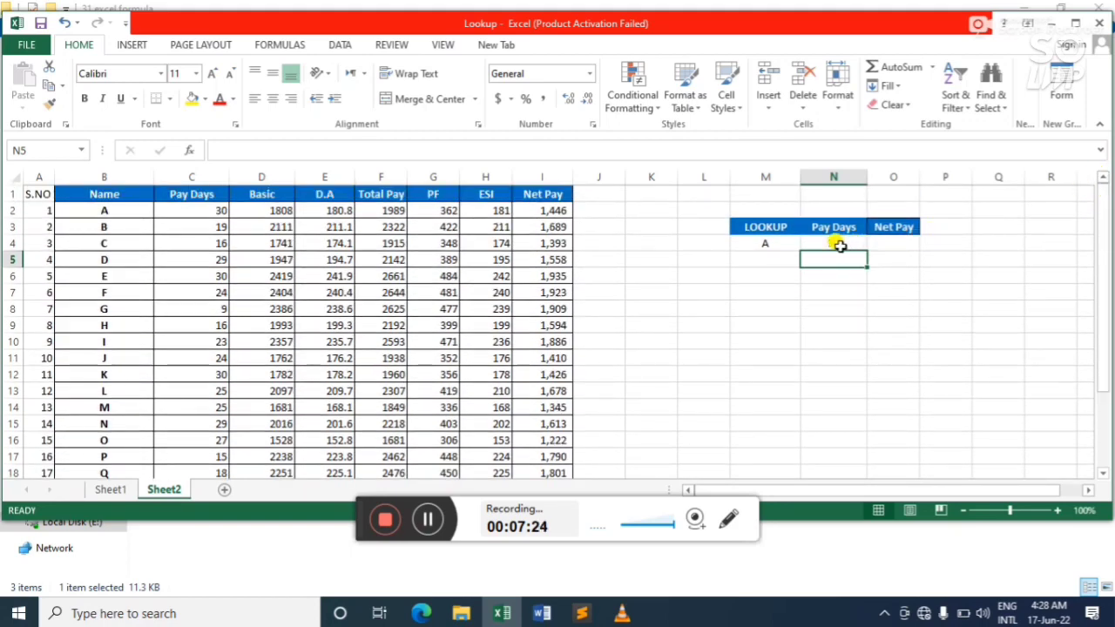
left_click(892, 245)
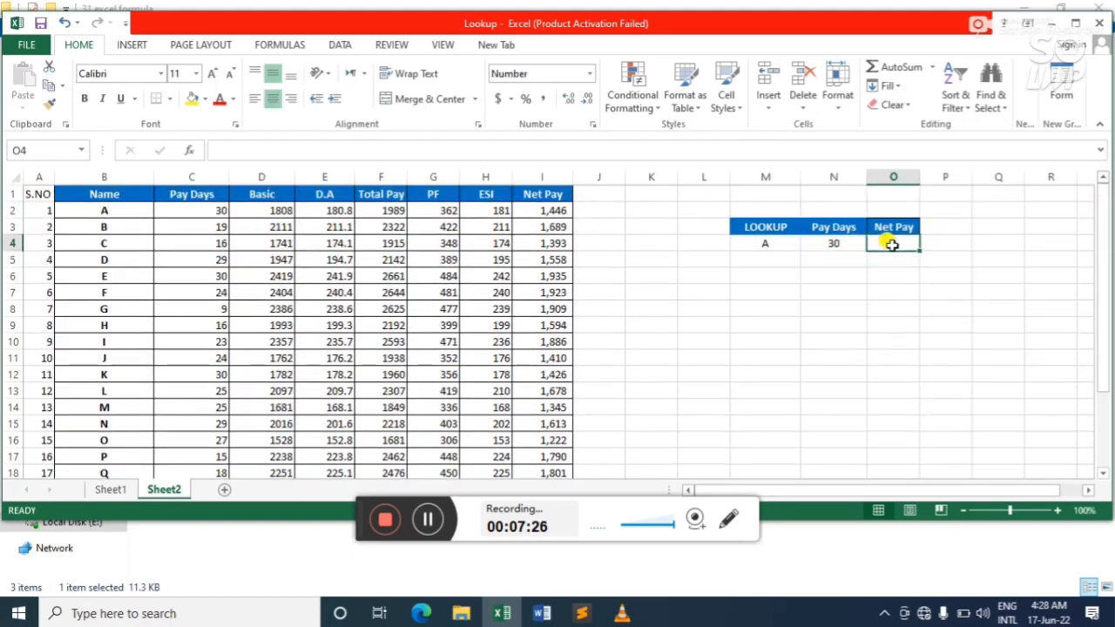
type("=loo")
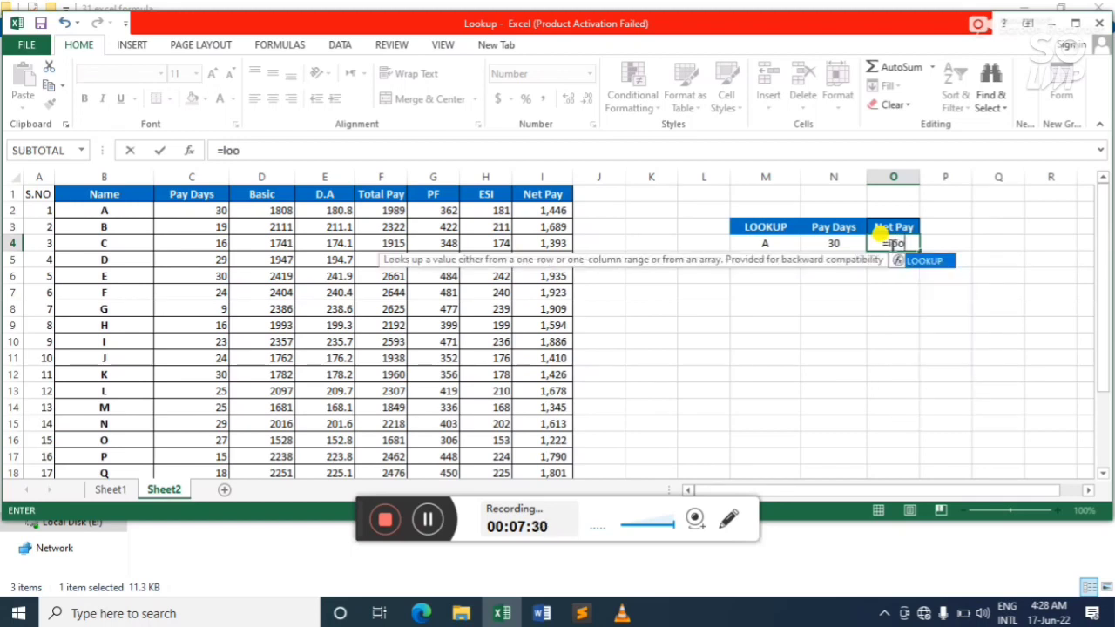
key("Tab")
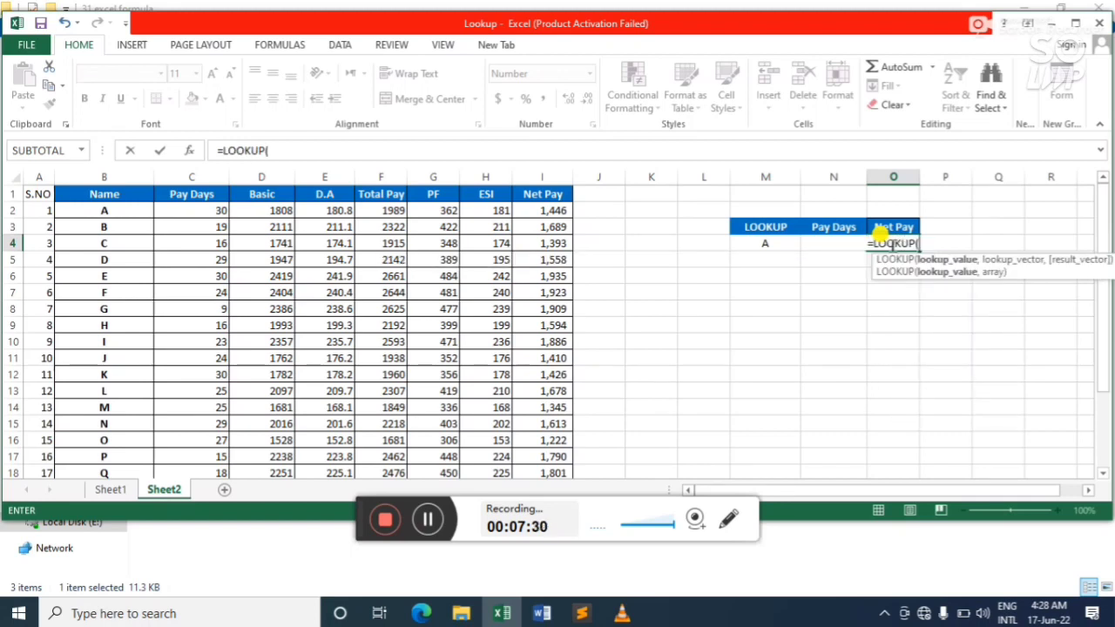
left_click(770, 244)
type(",")
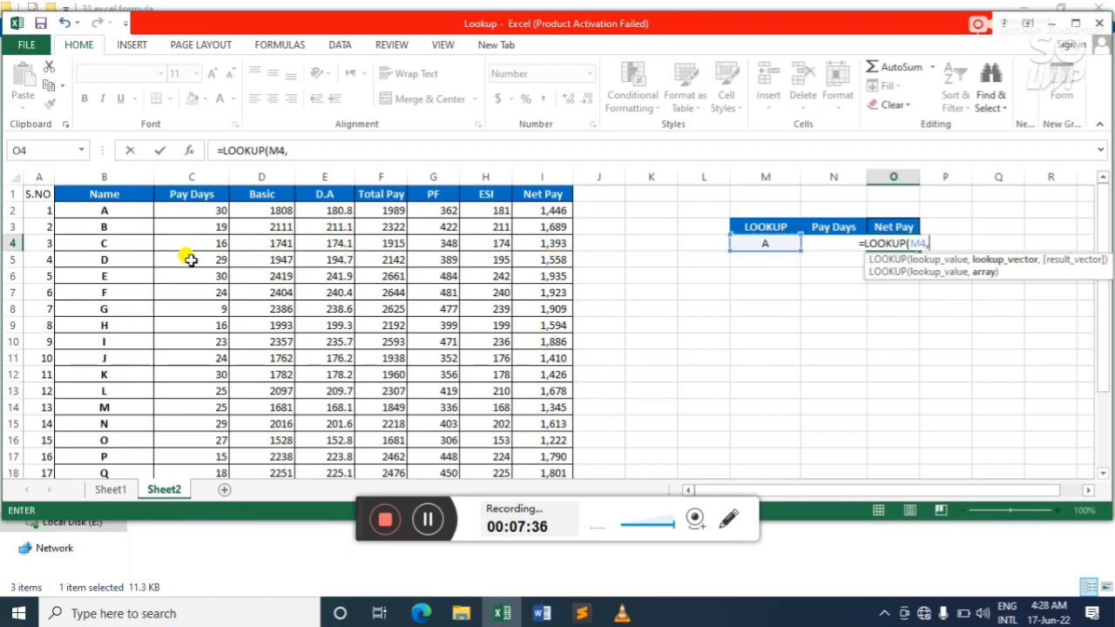
left_click(105, 211)
left_click_drag(106, 210, 144, 311)
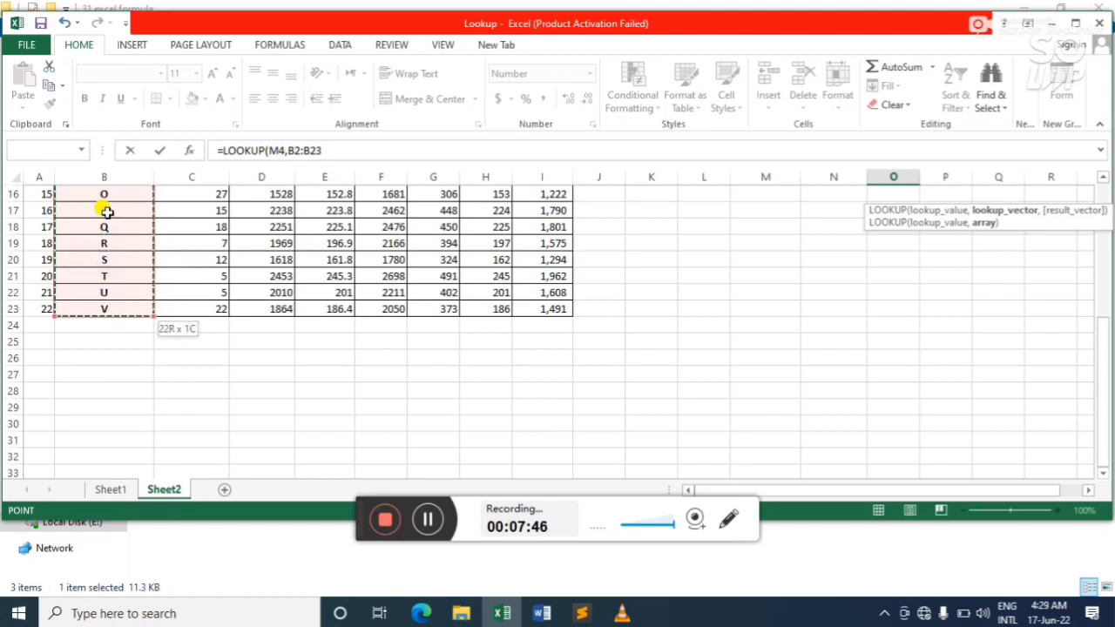
type(",")
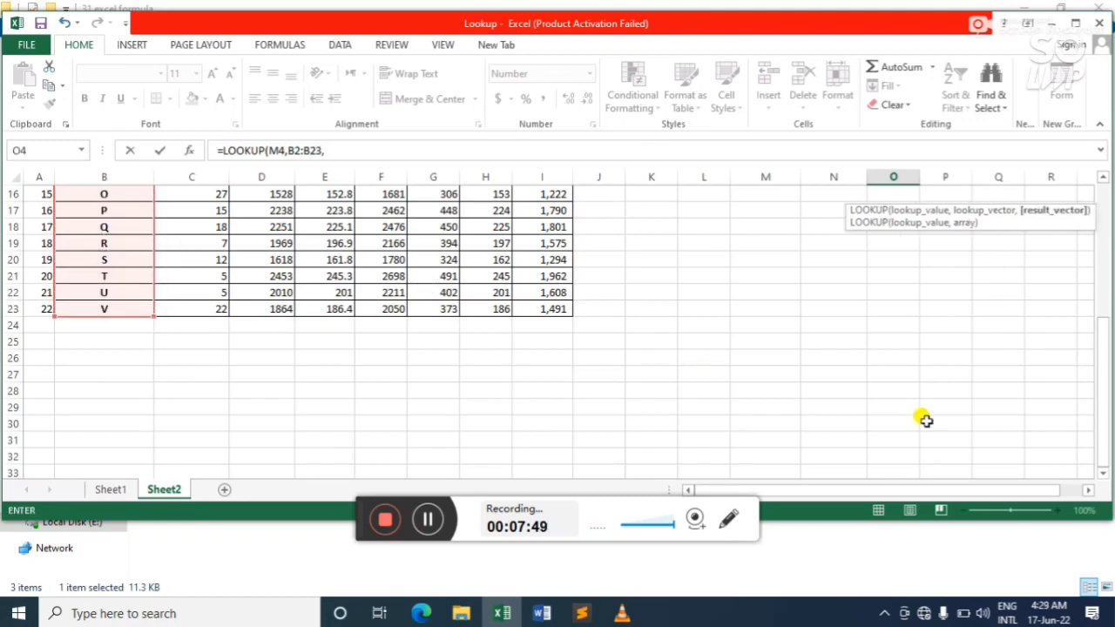
Complete the Net Pay LOOKUP formula with all the table's Net Pay values, starting at I2, as the result vector
left_click_drag(1102, 431, 1061, 251)
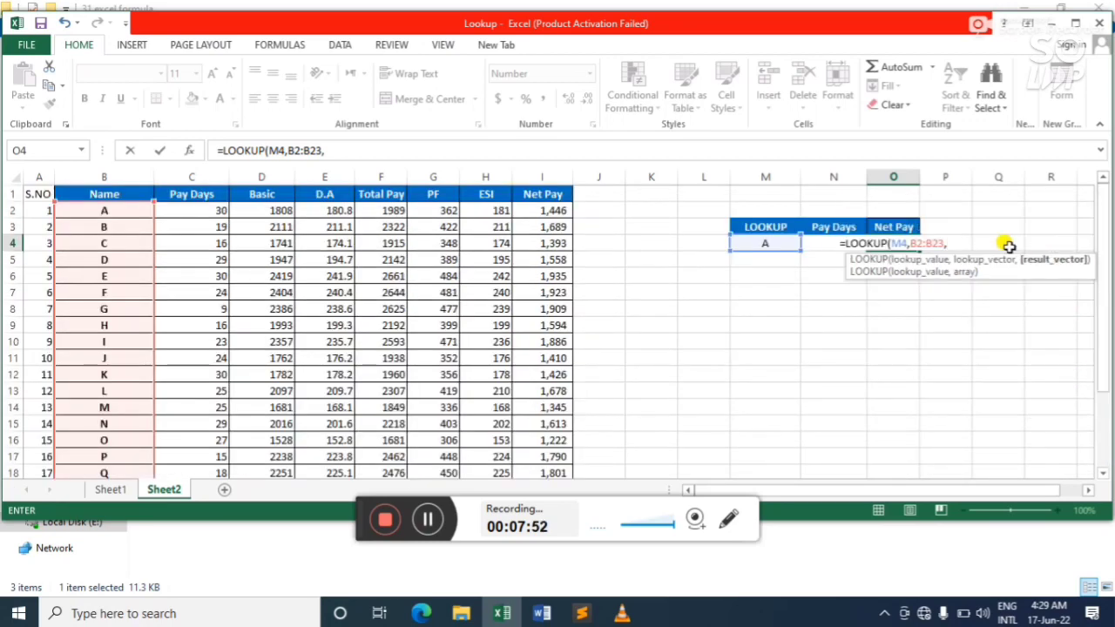
left_click(528, 212)
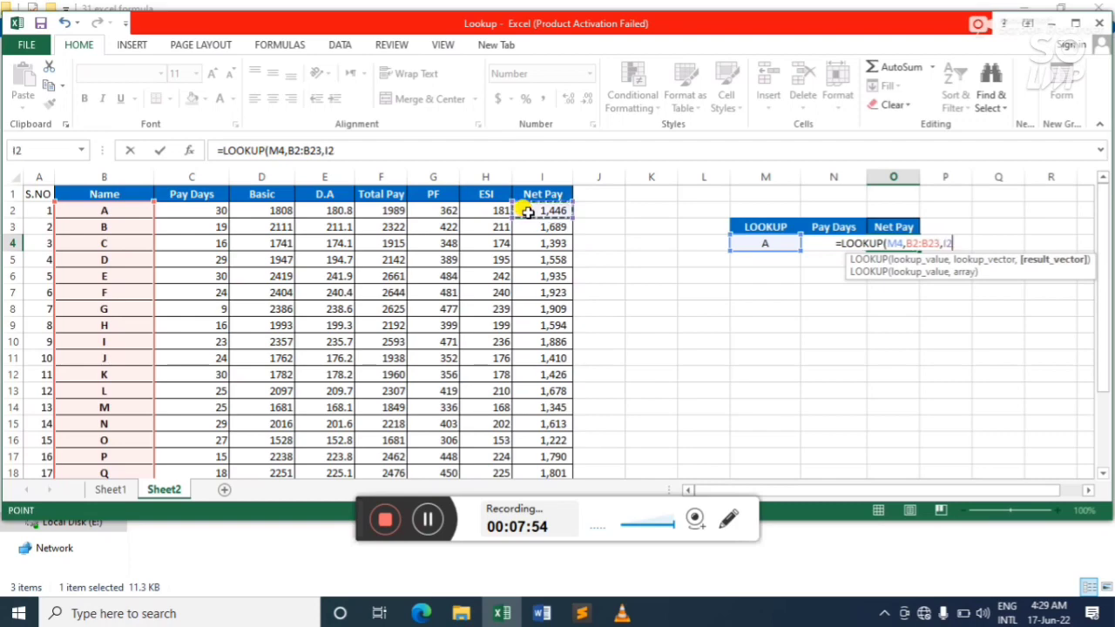
left_click_drag(528, 212, 549, 362)
key("Return")
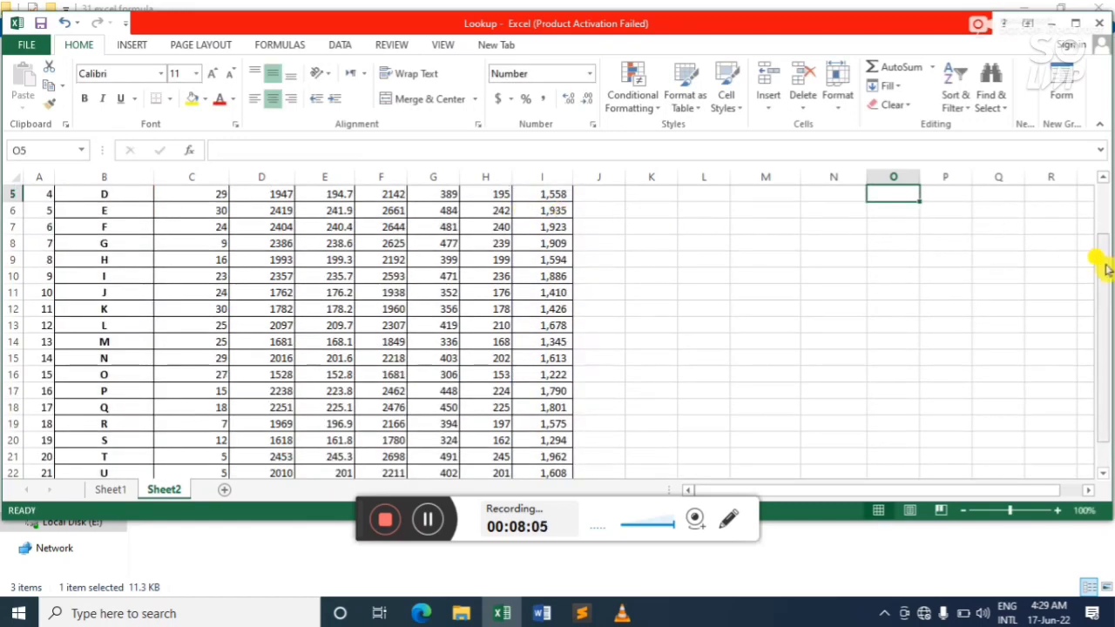
Choose the name D in the LOOKUP cell M4 to test both lookup formulas
left_click_drag(1105, 268, 1099, 206)
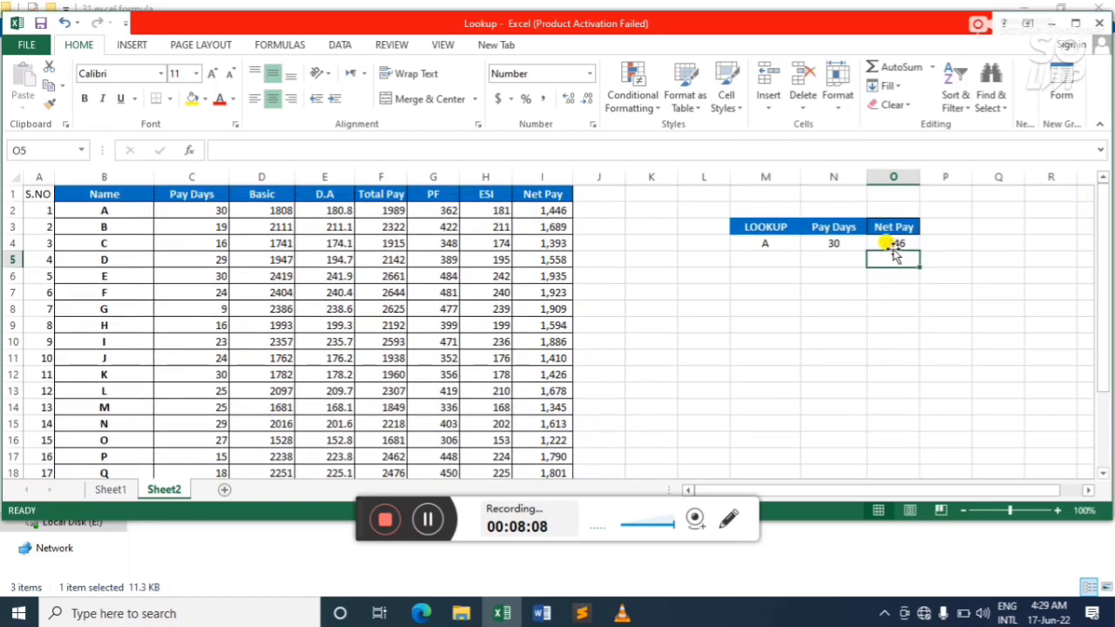
left_click(775, 245)
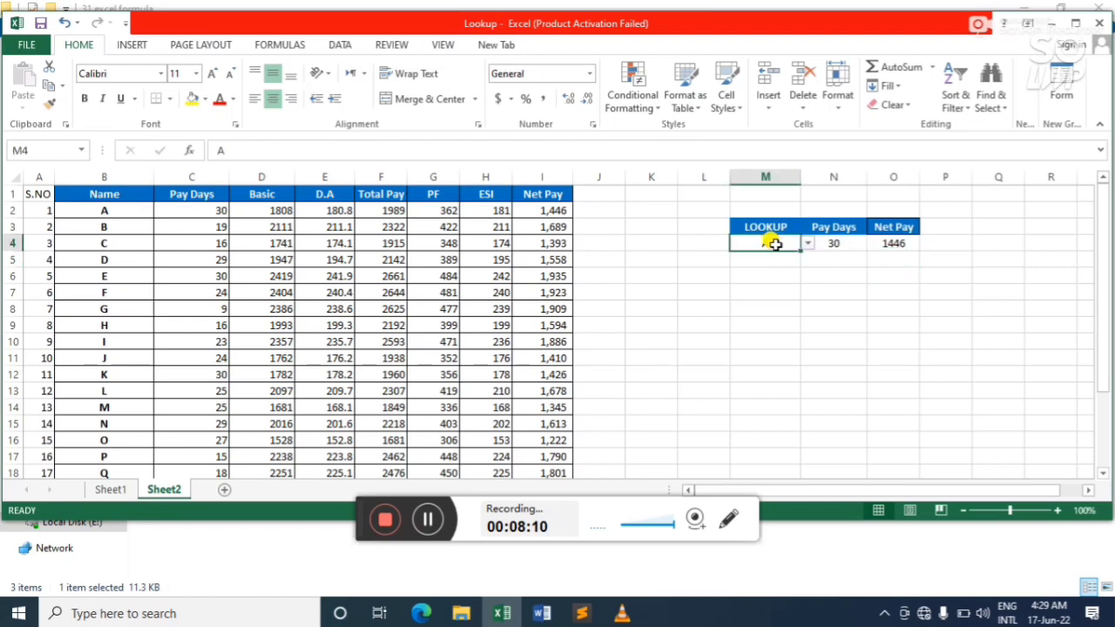
left_click(806, 247)
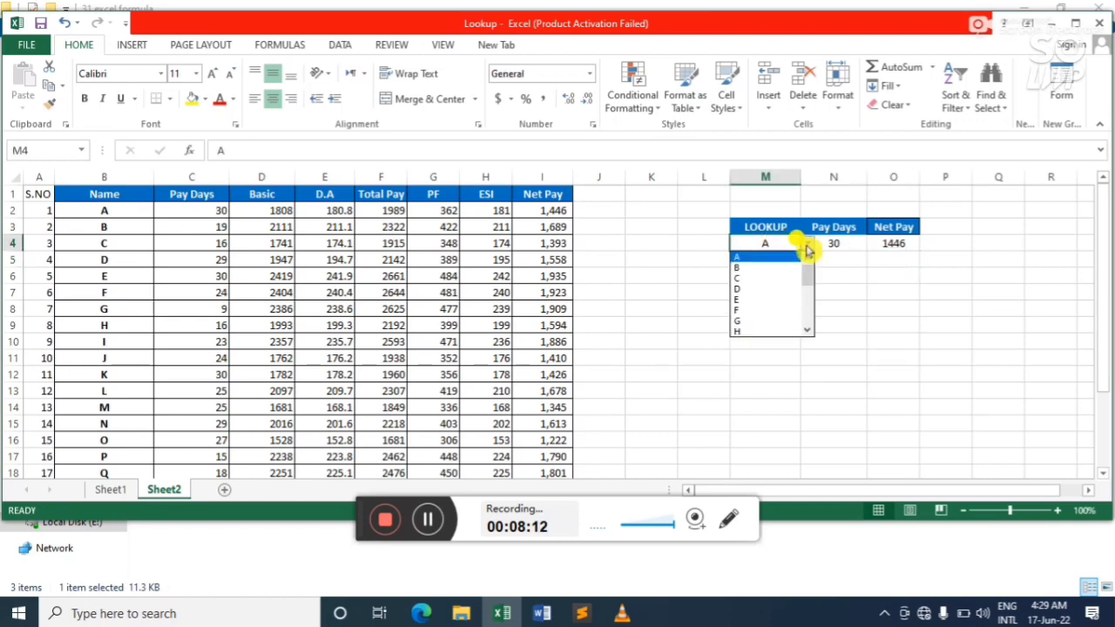
left_click(765, 290)
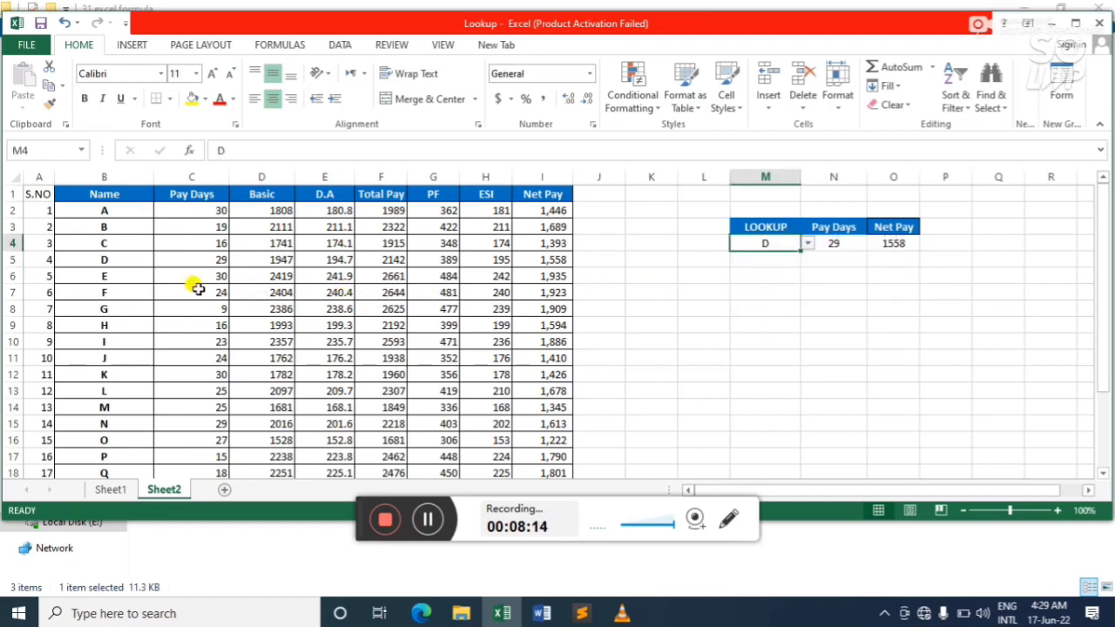
Check the returned Pay Days and Net Pay against the row of name D in the salary table
left_click(220, 262)
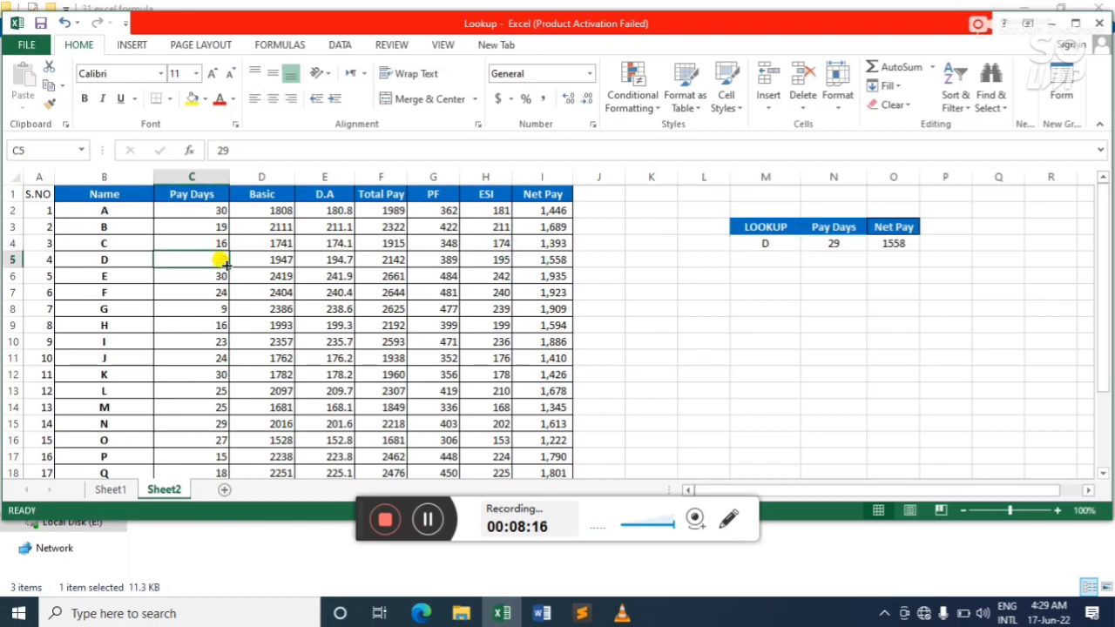
left_click(562, 275)
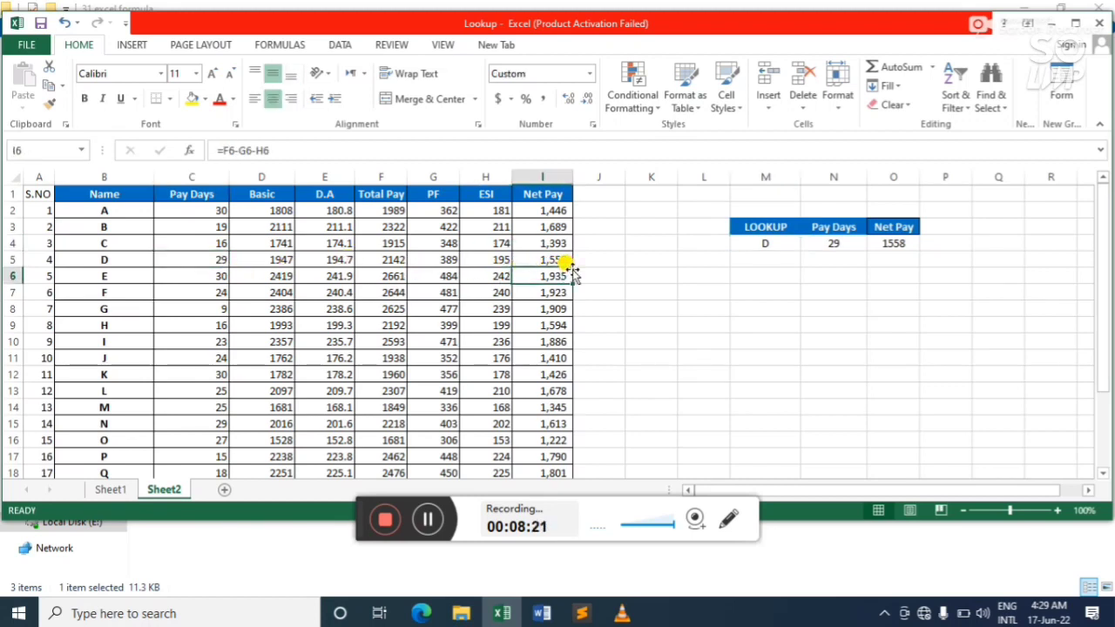
left_click(600, 272)
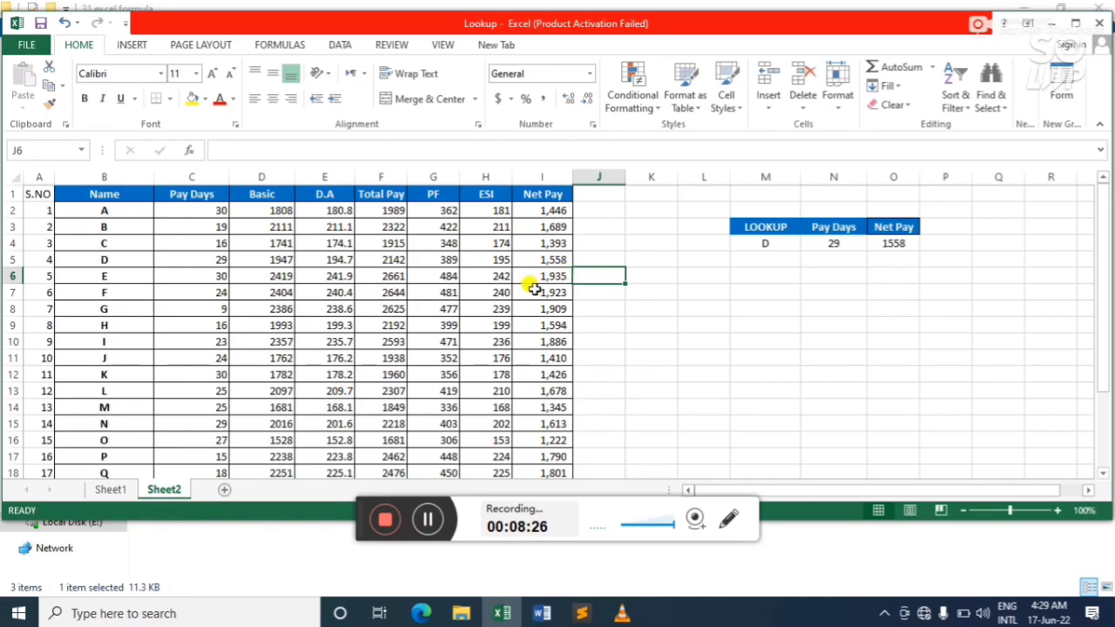
left_click(380, 528)
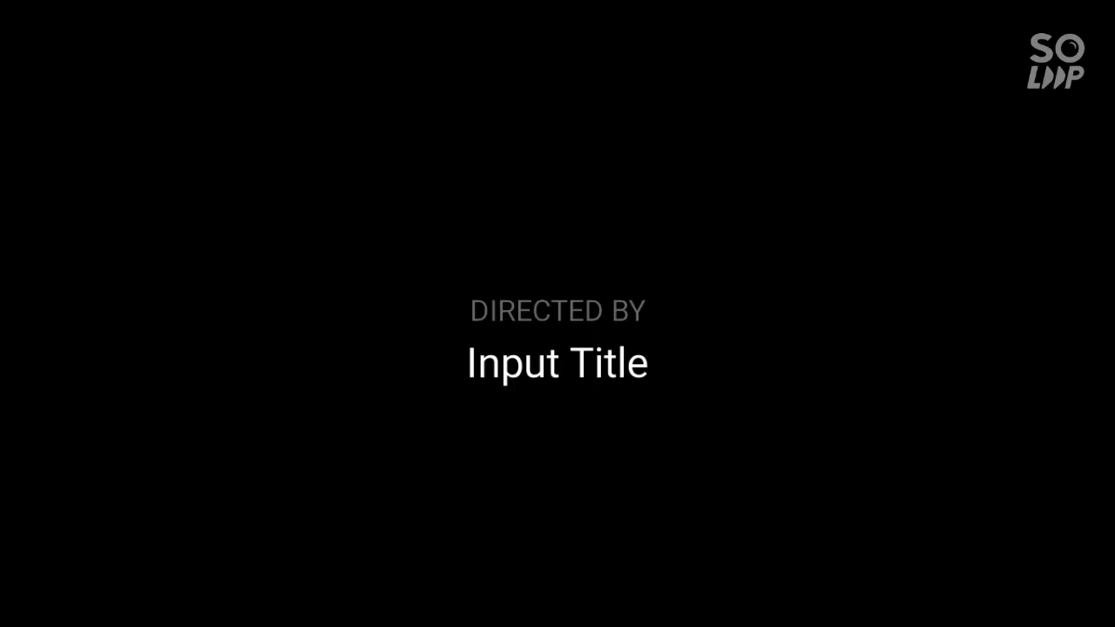